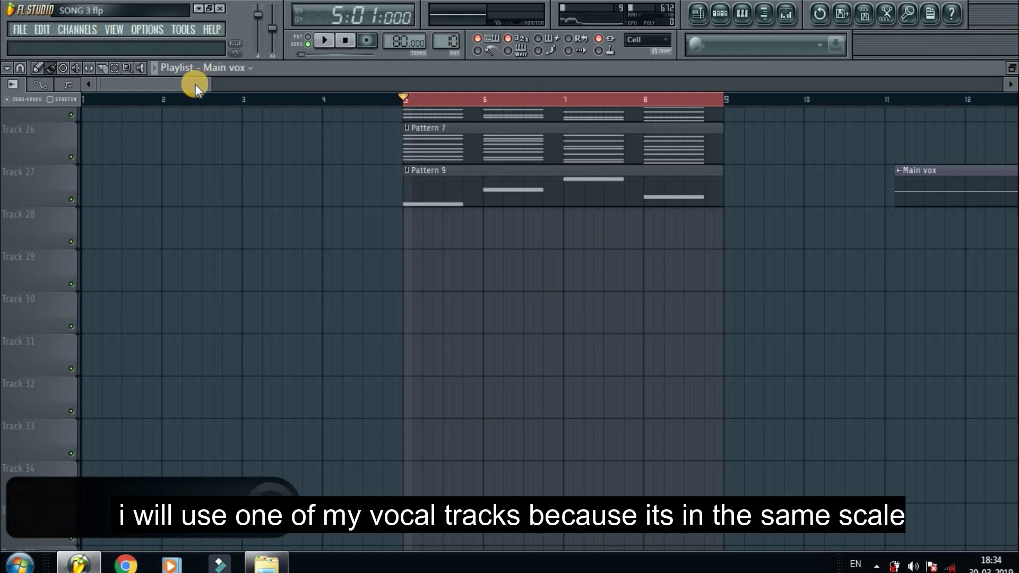
Step: Trim the start of the Main vox clip on Track 27 to about bar 15 and reverse its sample
drag(195, 84, 599, 81)
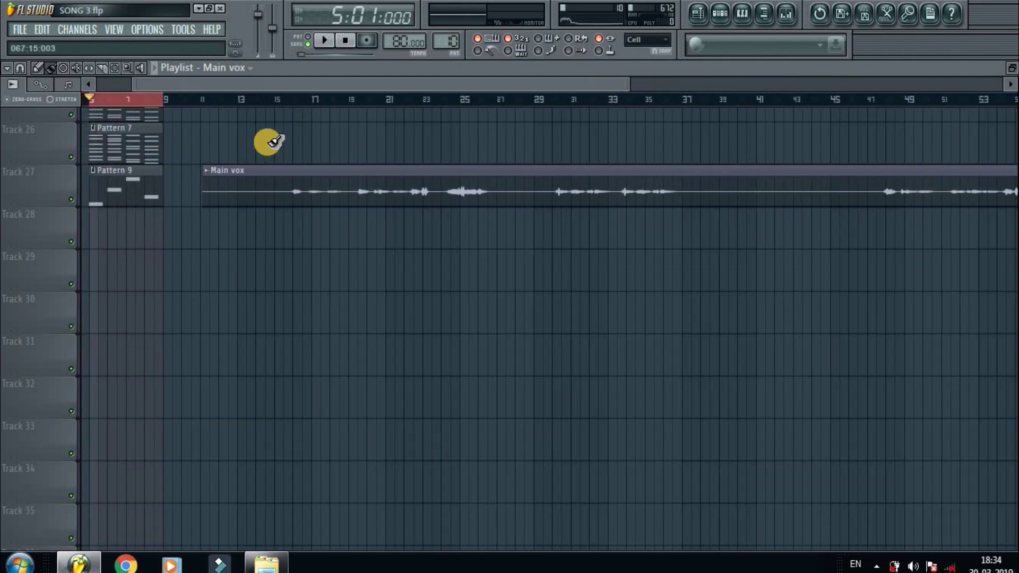
drag(202, 186, 281, 204)
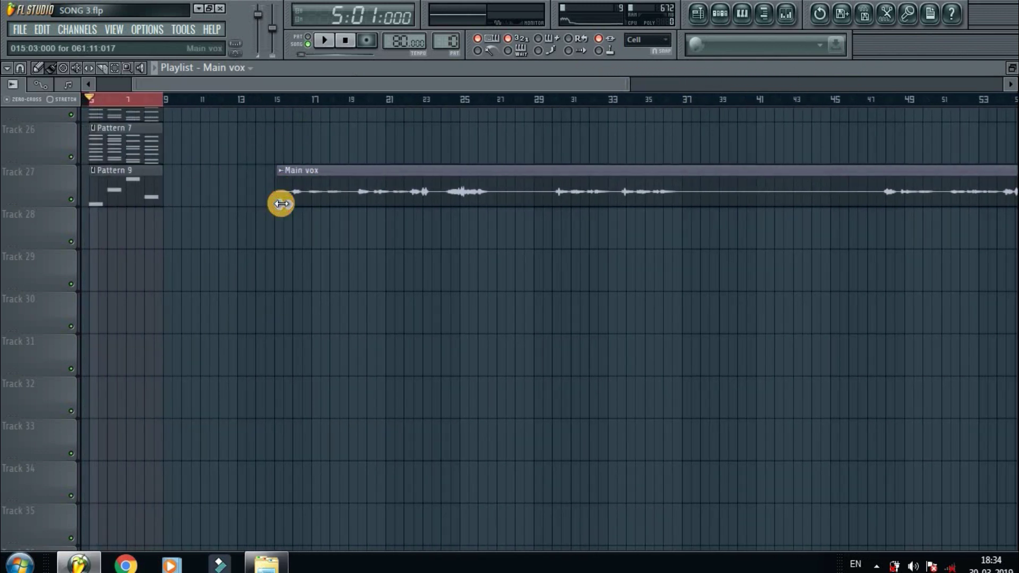
double_click(330, 181)
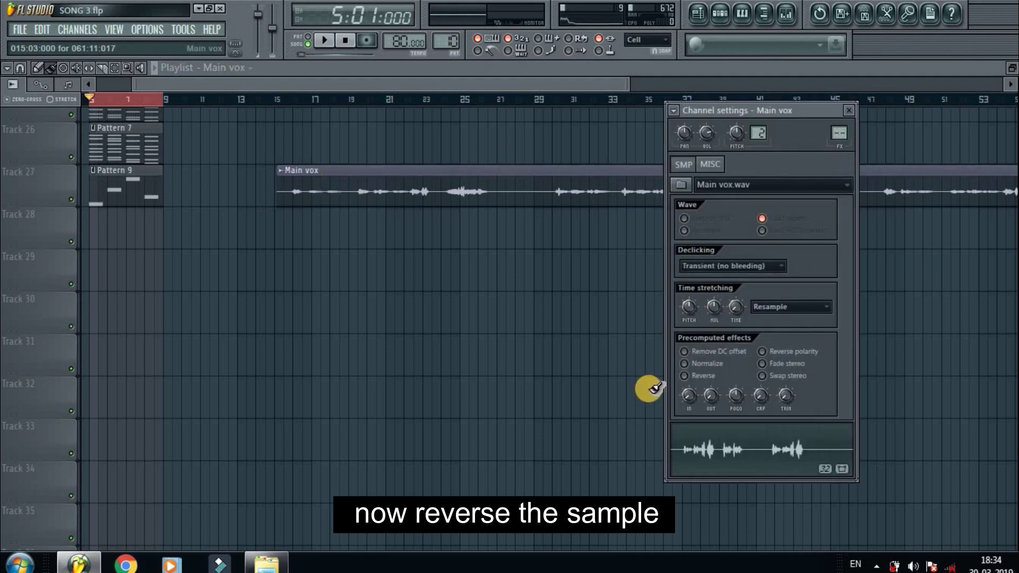
click(686, 376)
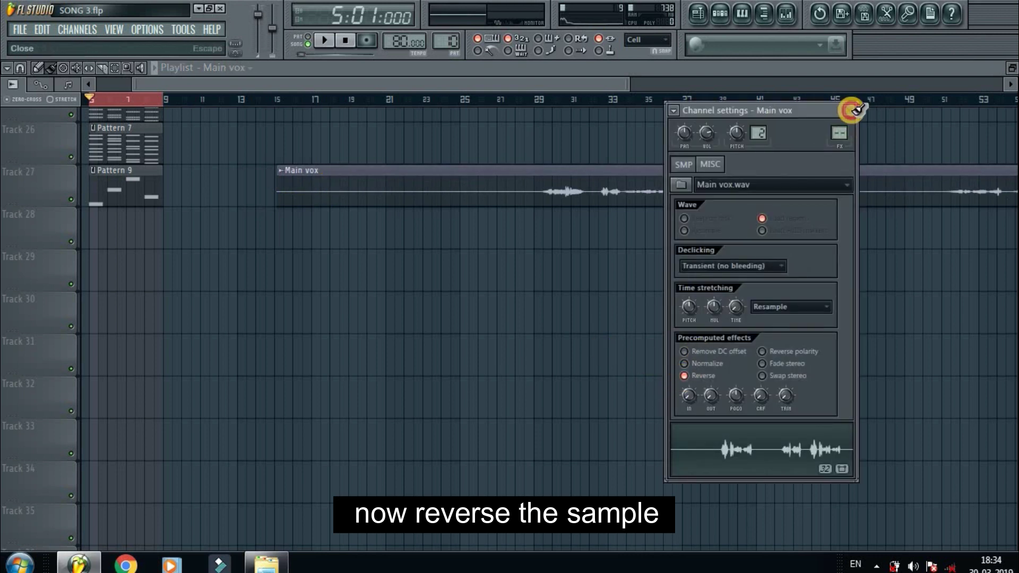
click(851, 110)
Step: Trim the silent start of the reversed Main vox clip to about bar 29 and play it from there
drag(275, 188, 540, 195)
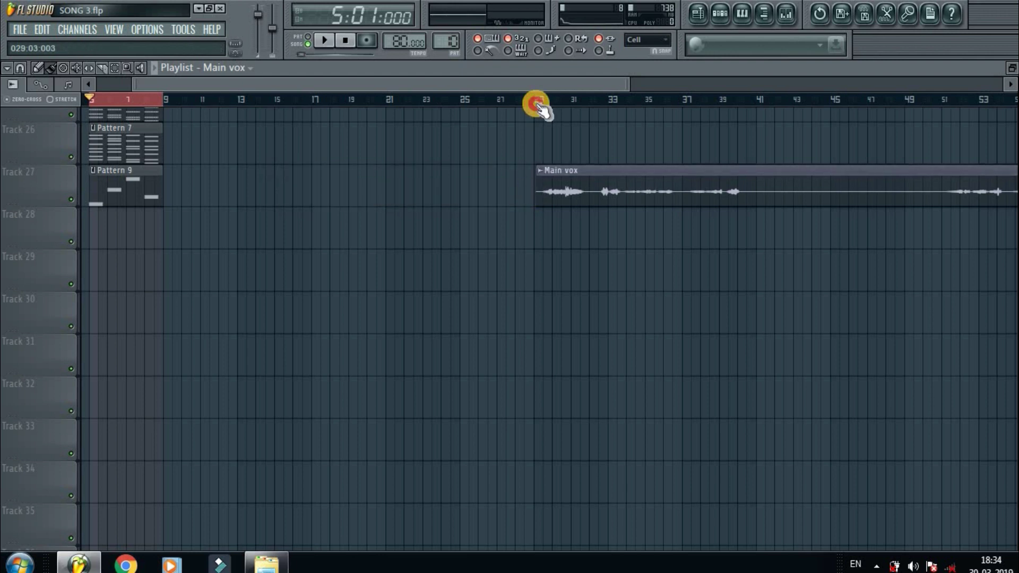
click(537, 100)
key(space)
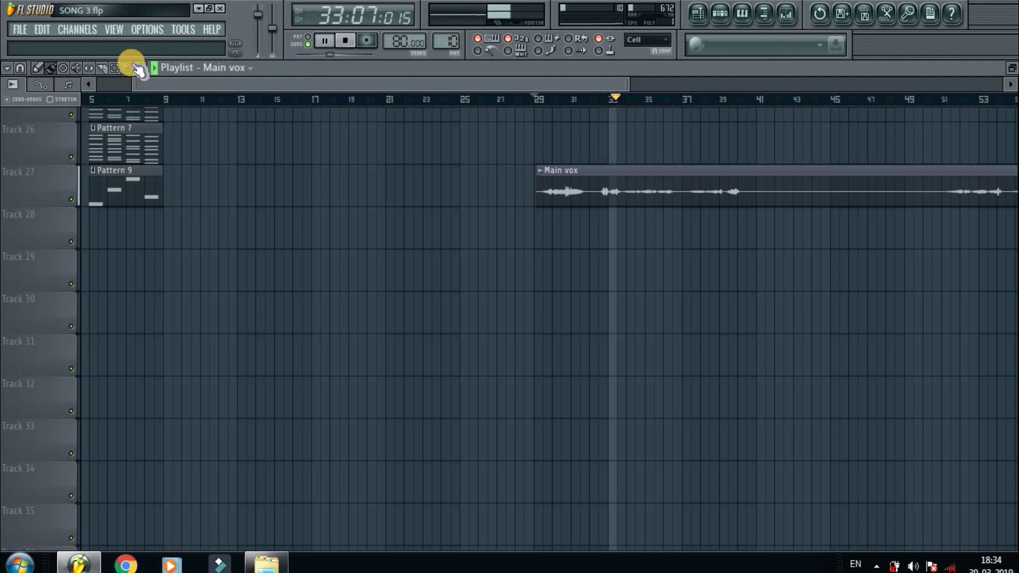
Step: Cut off the Main vox clip after about bar 41 and shift the remaining clip to start at bar 29
click(759, 185)
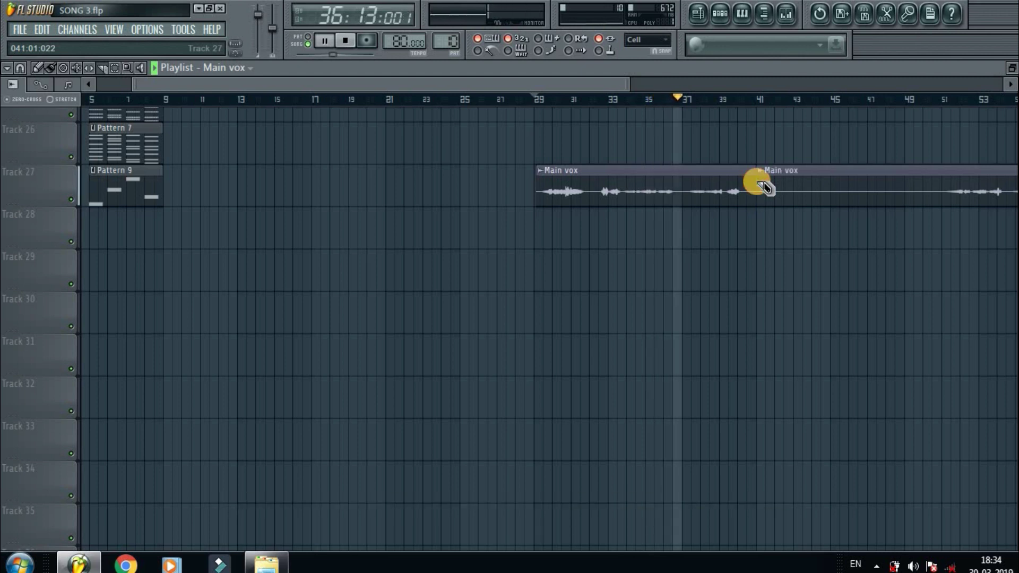
key(space)
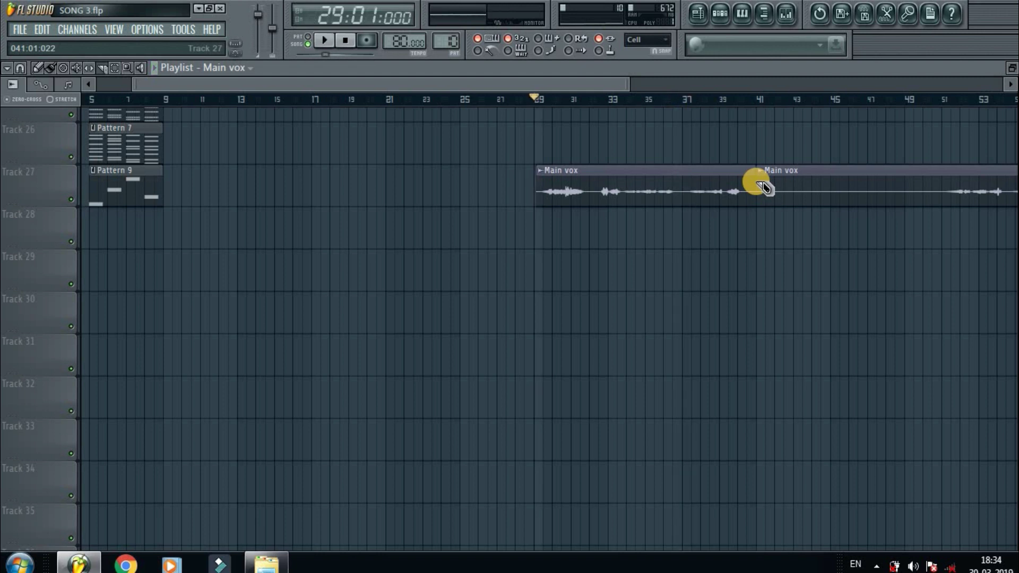
click(38, 68)
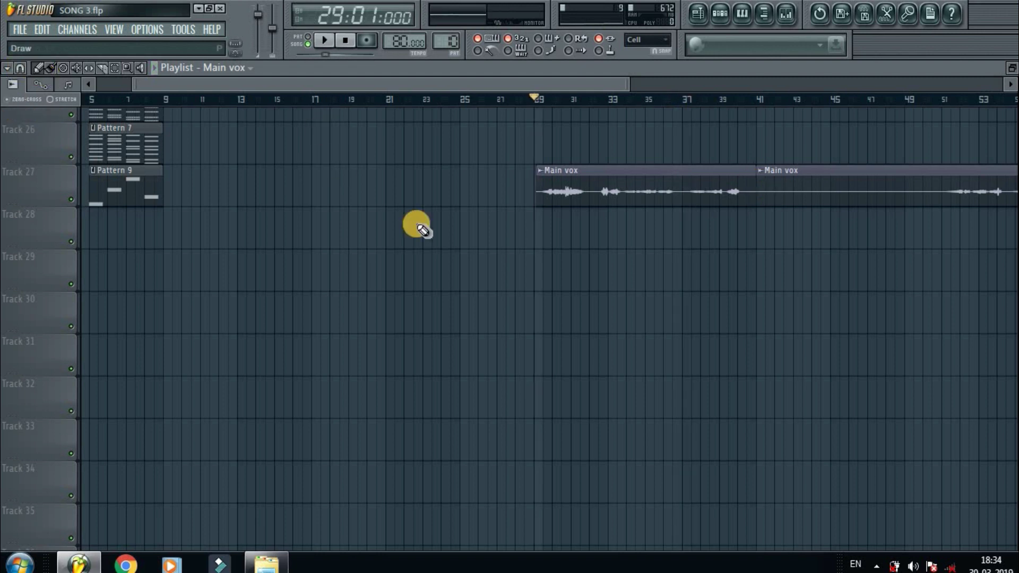
right_click(791, 187)
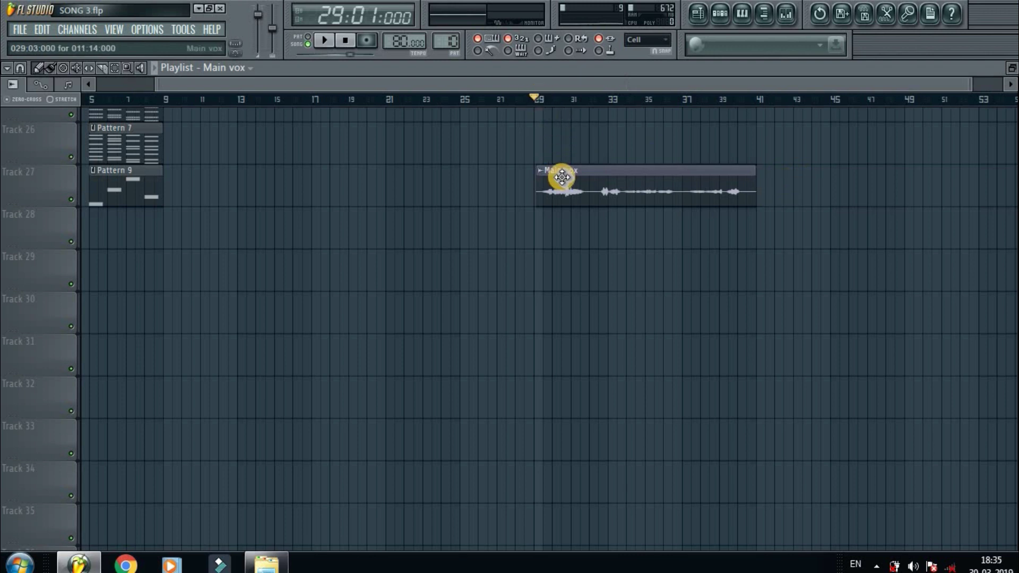
drag(561, 177, 559, 178)
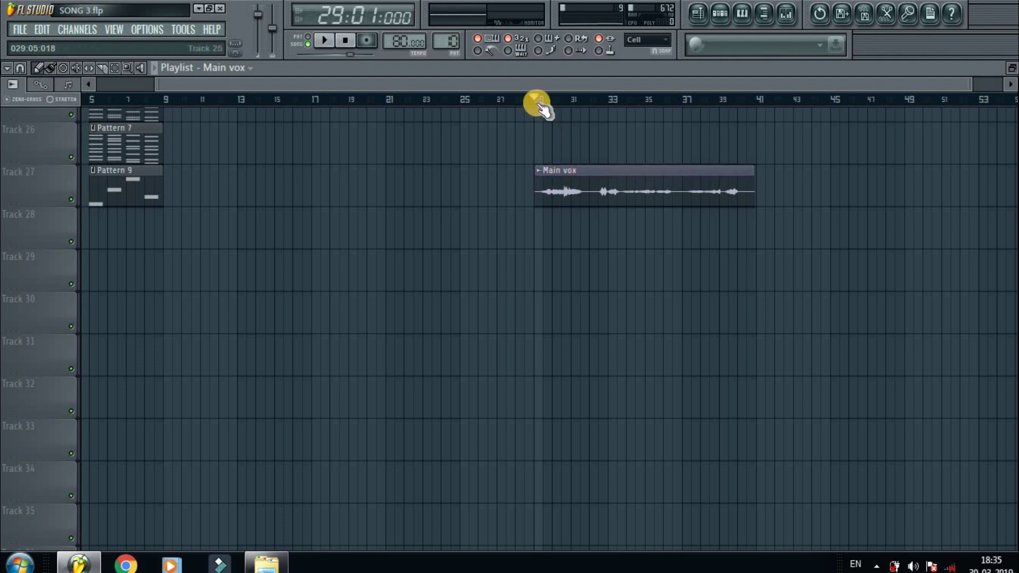
Step: Select the range from bar 29 to bar 41 and export it as a wave file named REVERSE FOR CHOP
drag(539, 103, 748, 118)
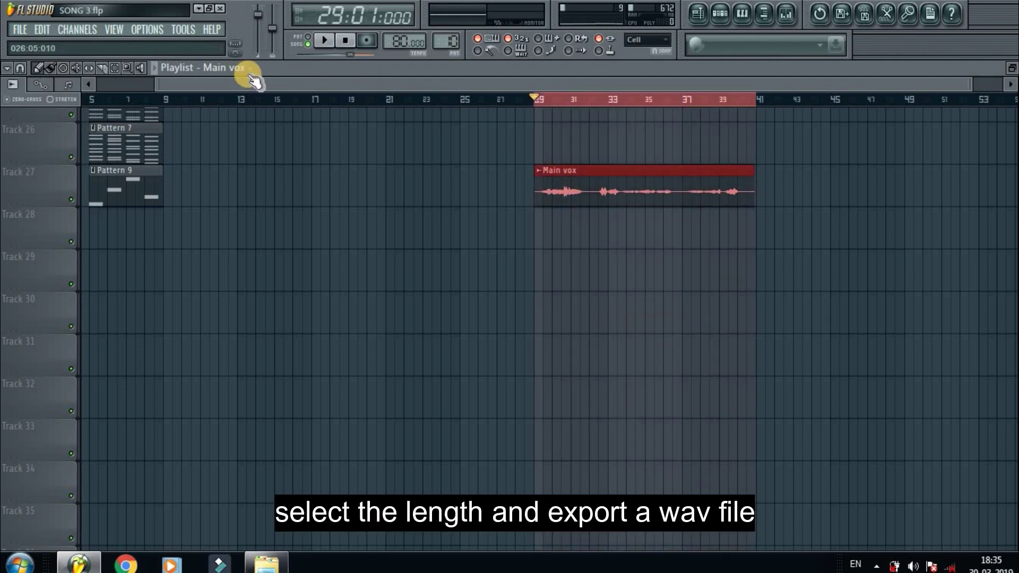
click(24, 29)
mouse_move(57, 159)
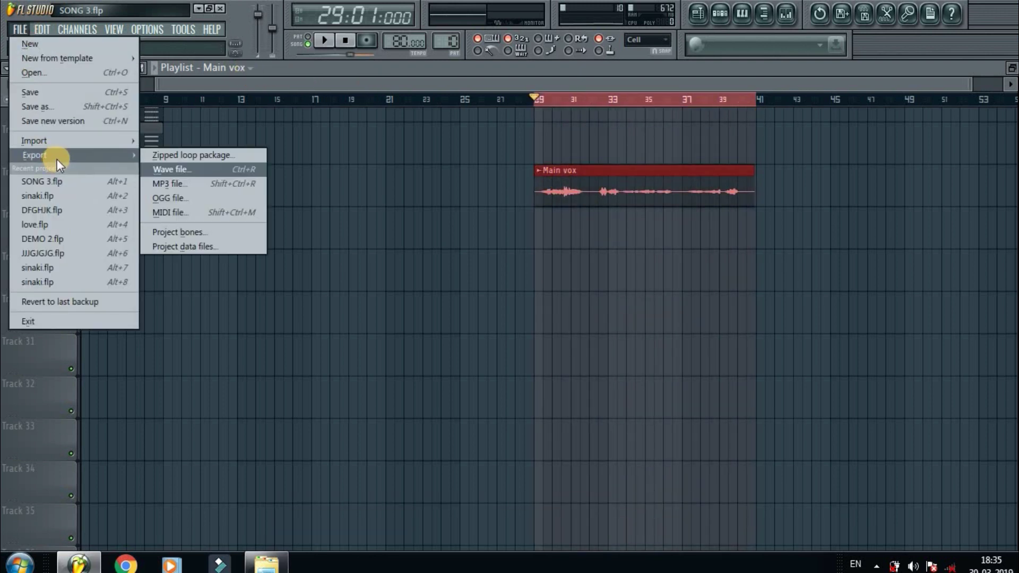
click(183, 172)
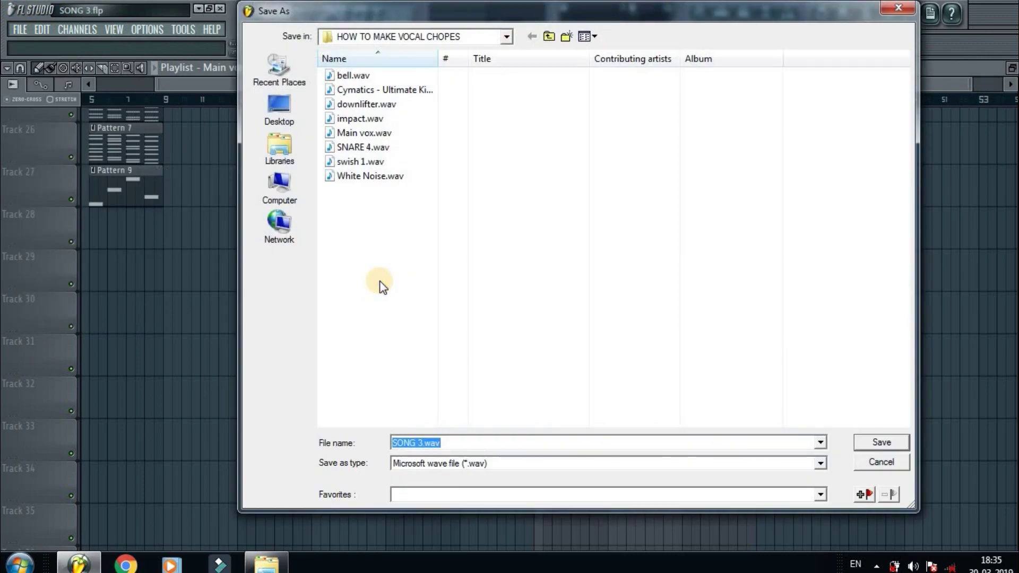
text(REVERSE FOR CHOP)
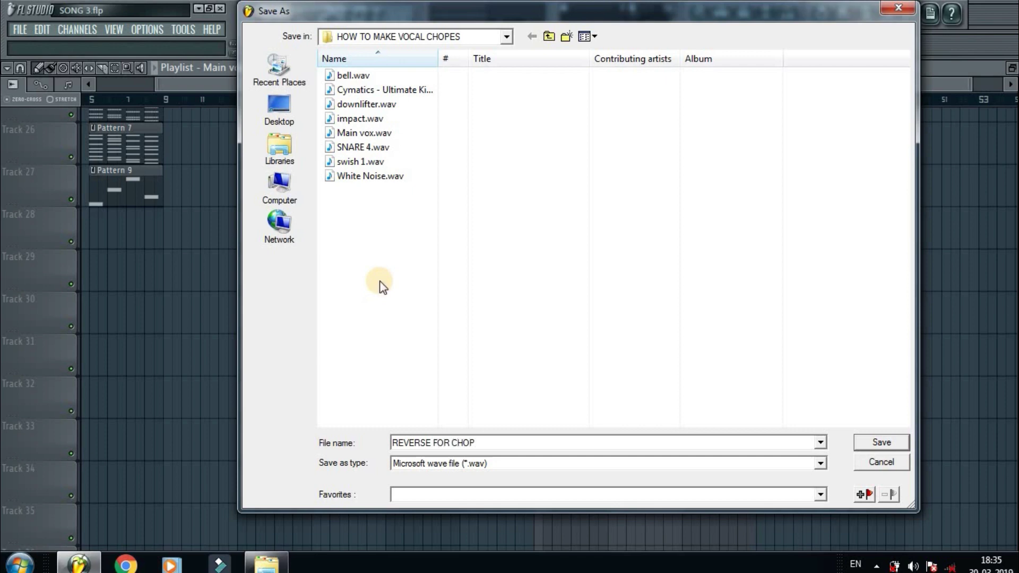
key(Return)
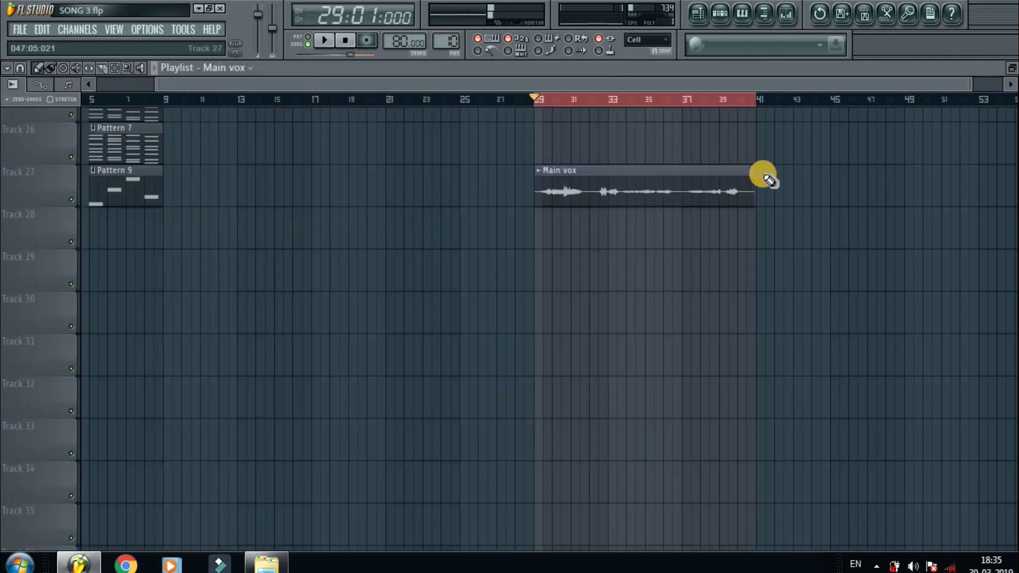
Step: Delete the Main vox clip from the playlist and add a Slicex channel
right_click(723, 170)
drag(539, 84, 314, 90)
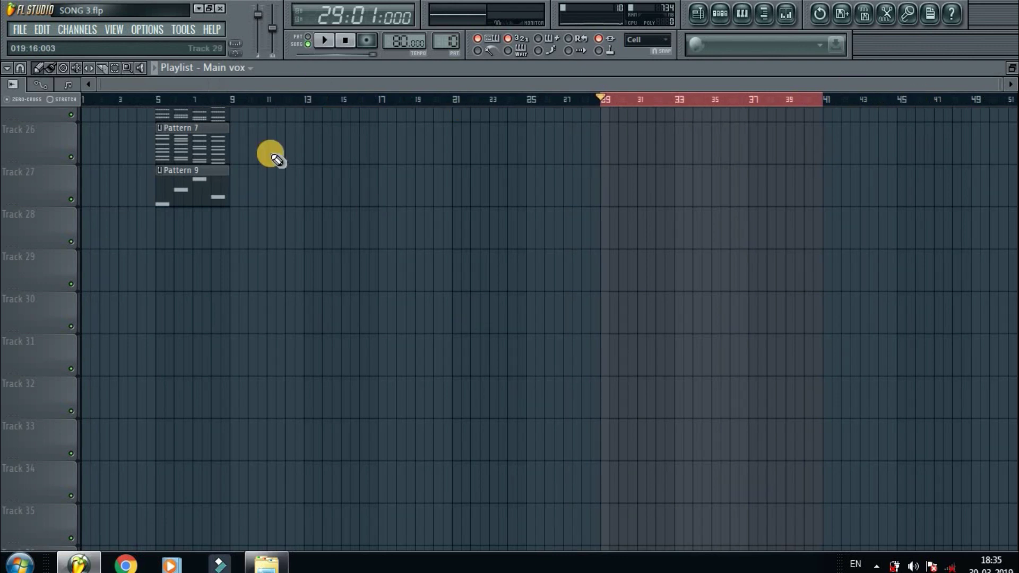
click(73, 27)
mouse_move(78, 43)
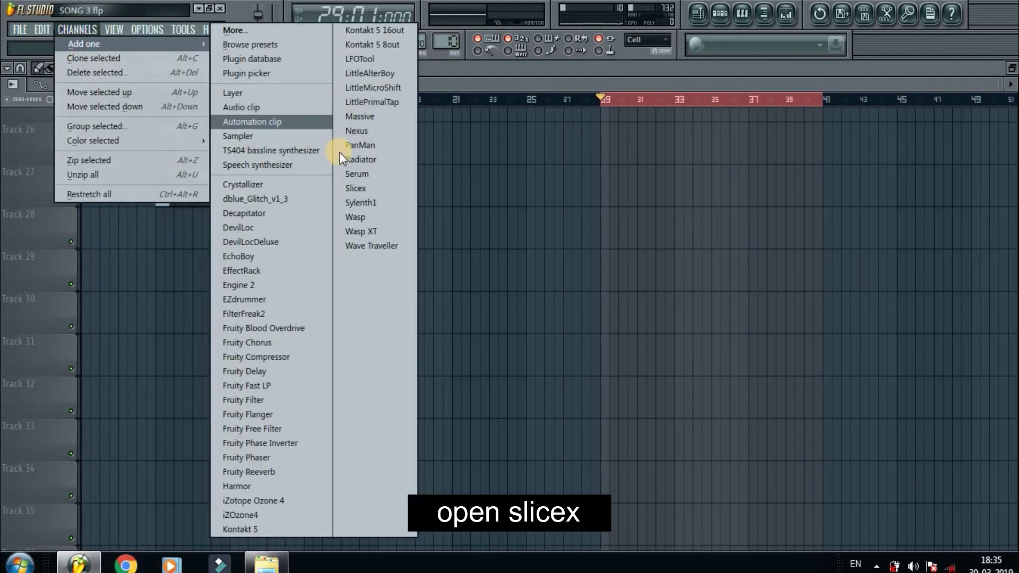
click(363, 187)
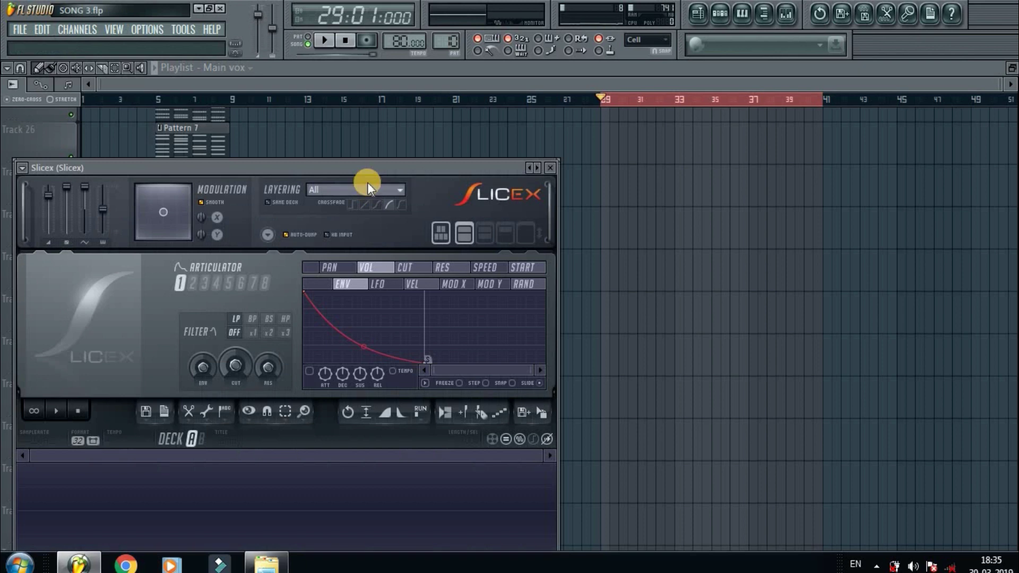
Step: Load the exported REVERSE FOR CHOP wave file from the HOW TO MAKE VOCAL CHOPES folder into the Slicex channel
click(721, 16)
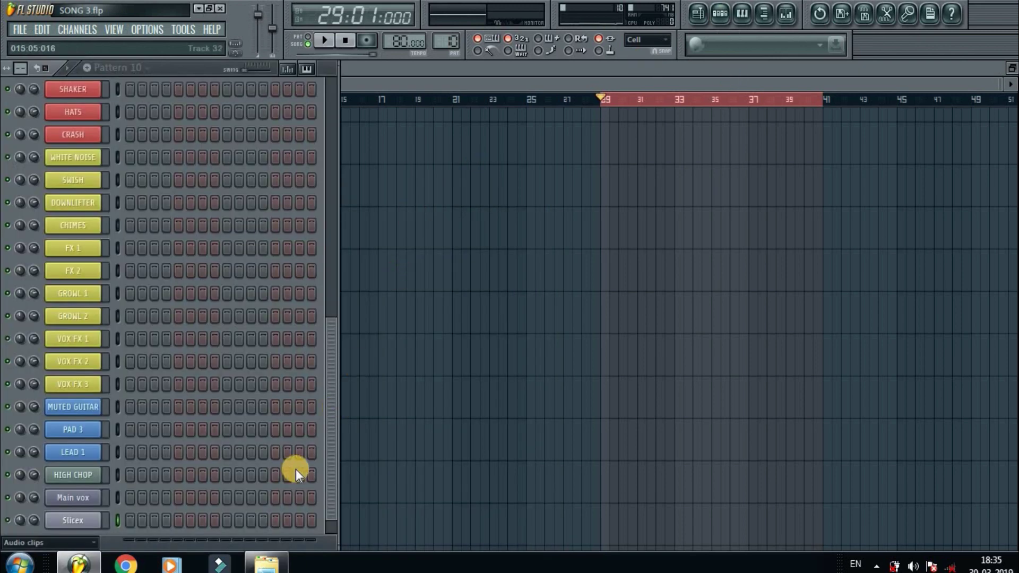
click(265, 564)
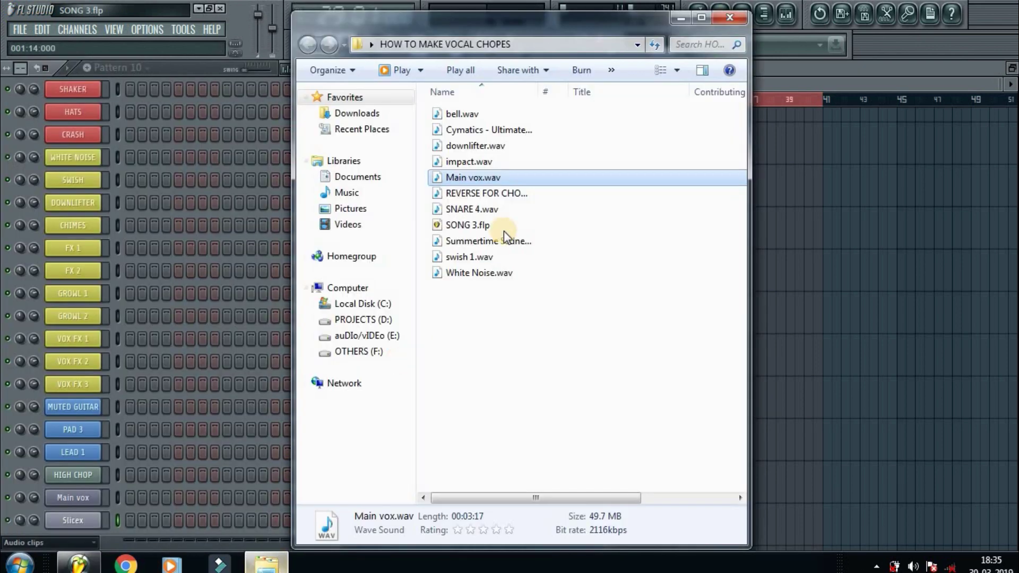
click(466, 197)
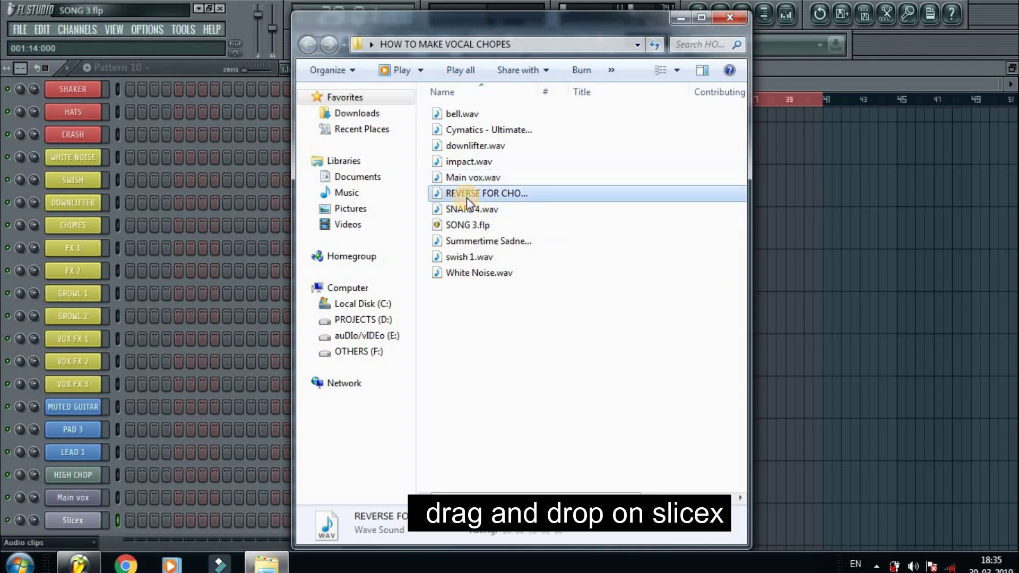
drag(105, 483, 93, 522)
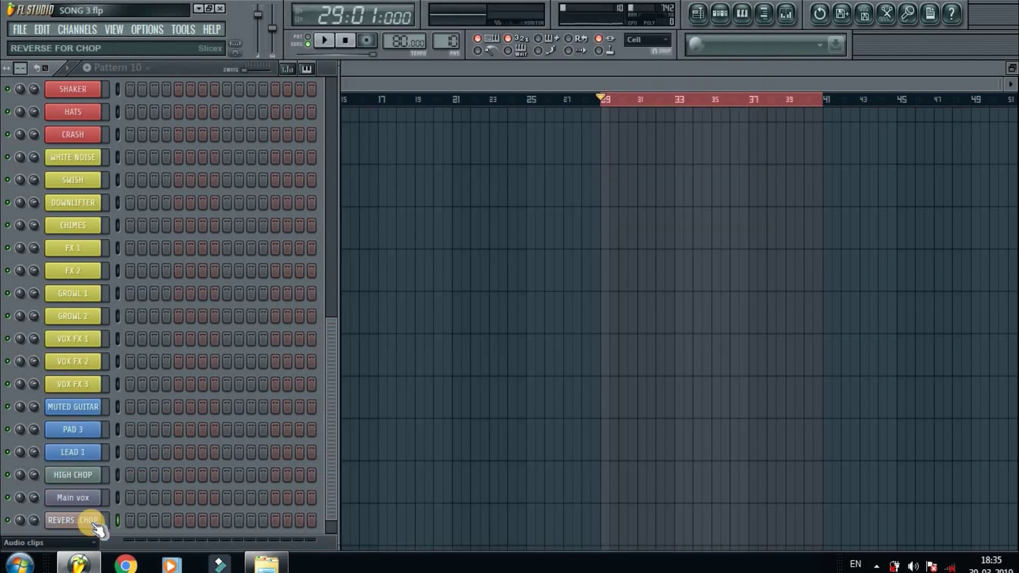
Step: Auto-slice the REVERSE FOR CHOP sample in Slicex and return to the playlist
click(91, 523)
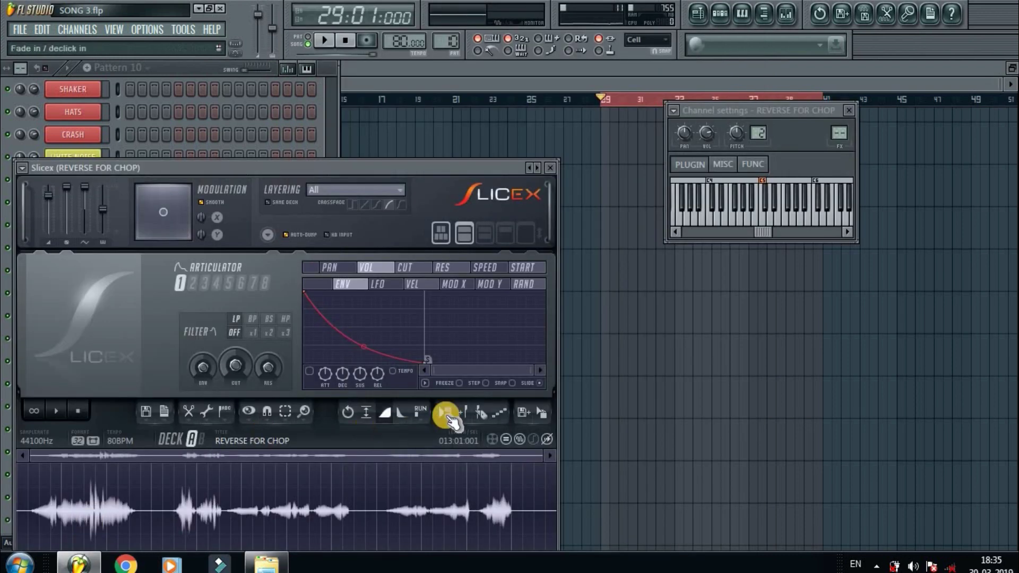
click(482, 412)
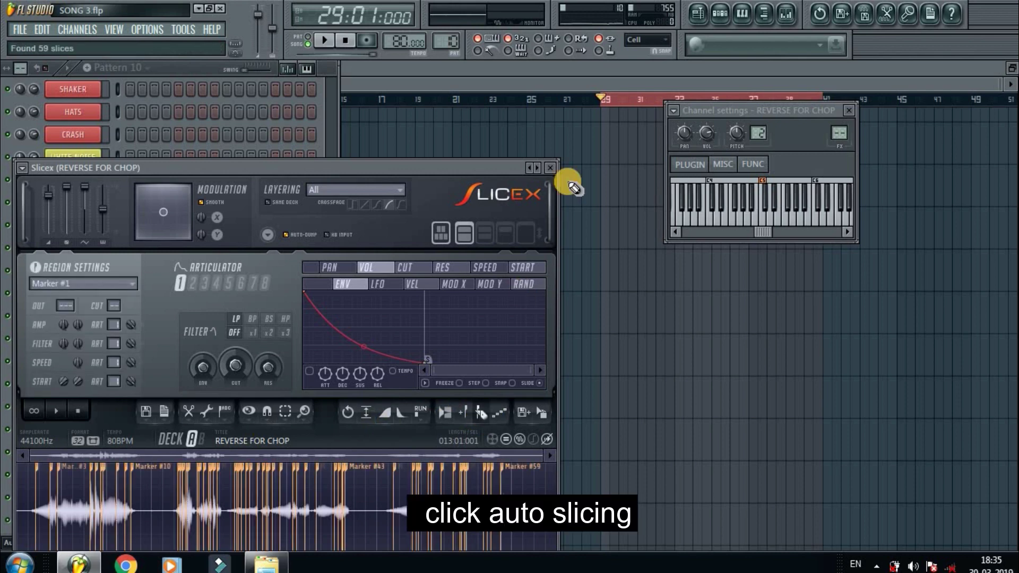
right_click(637, 229)
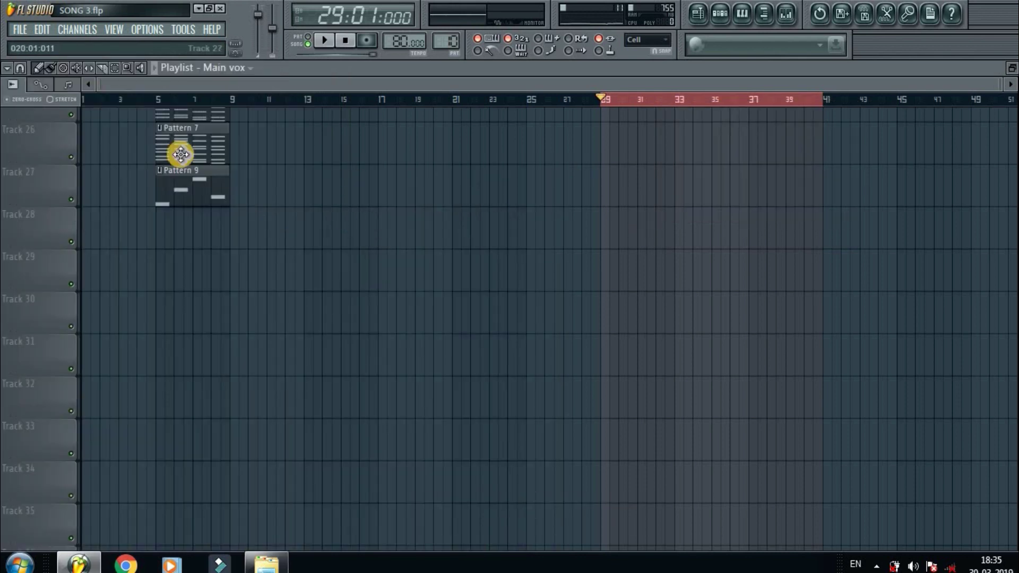
Step: Move the playback position to bar 5 and place a Pattern 10 clip there on Track 28
click(159, 100)
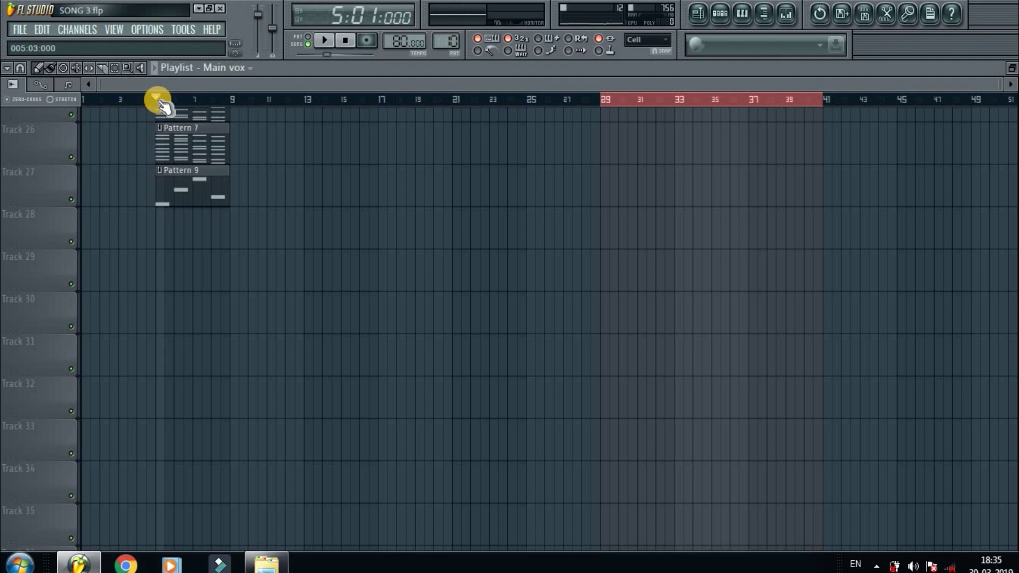
click(161, 220)
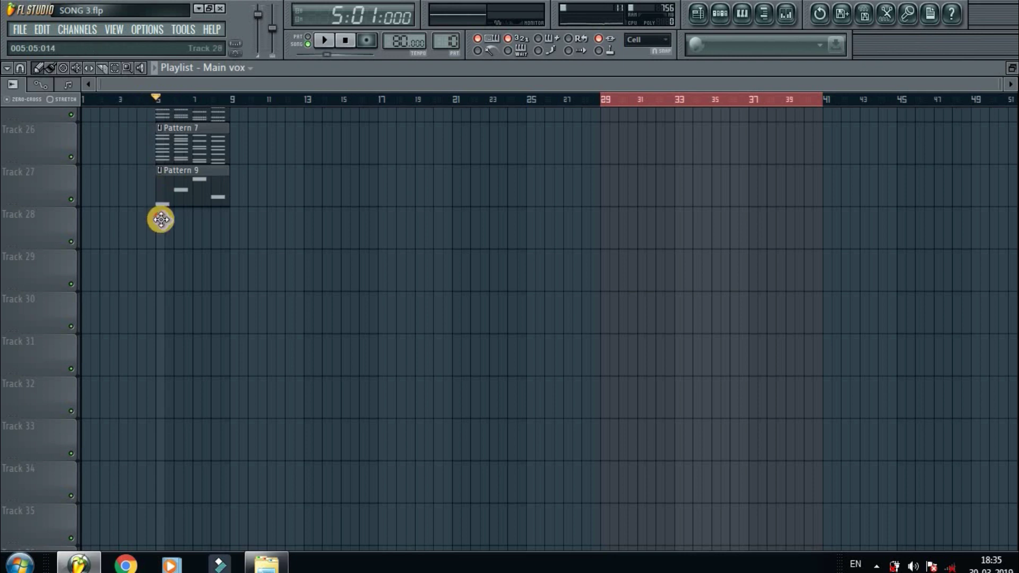
right_click(186, 233)
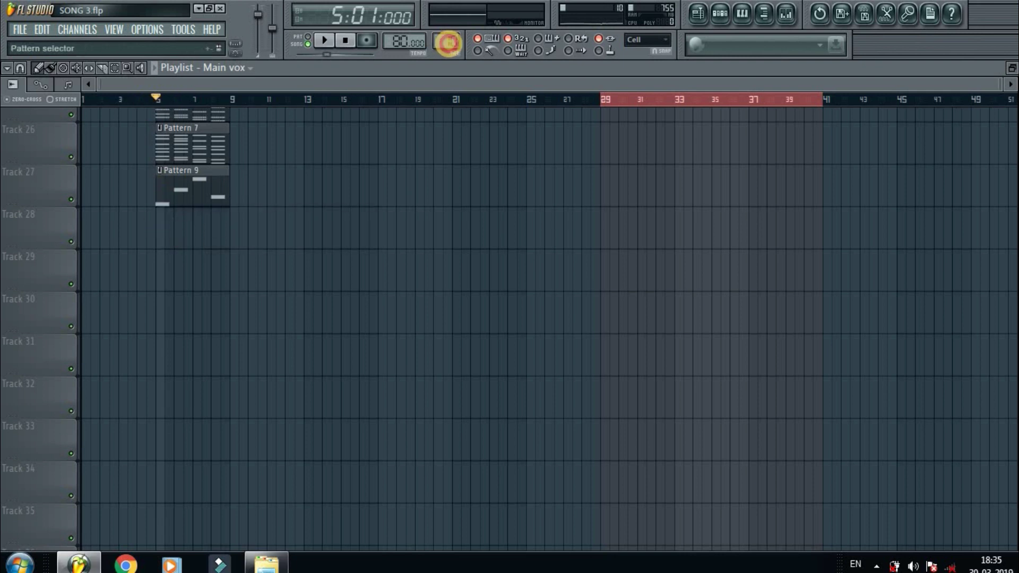
click(449, 43)
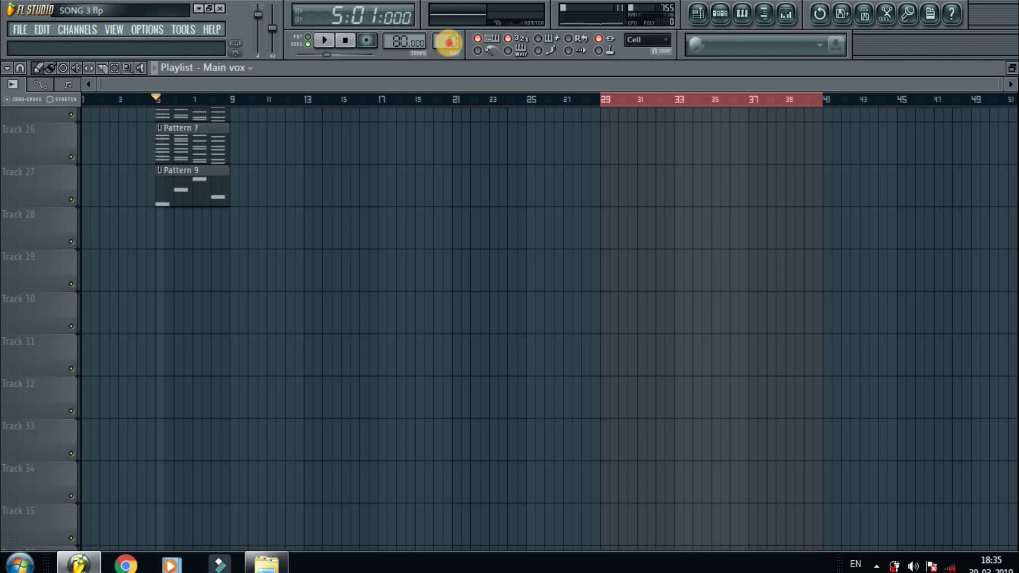
click(163, 223)
Step: Delete all the notes from Pattern 10 in the REVERSE FOR CHOP piano roll
double_click(179, 237)
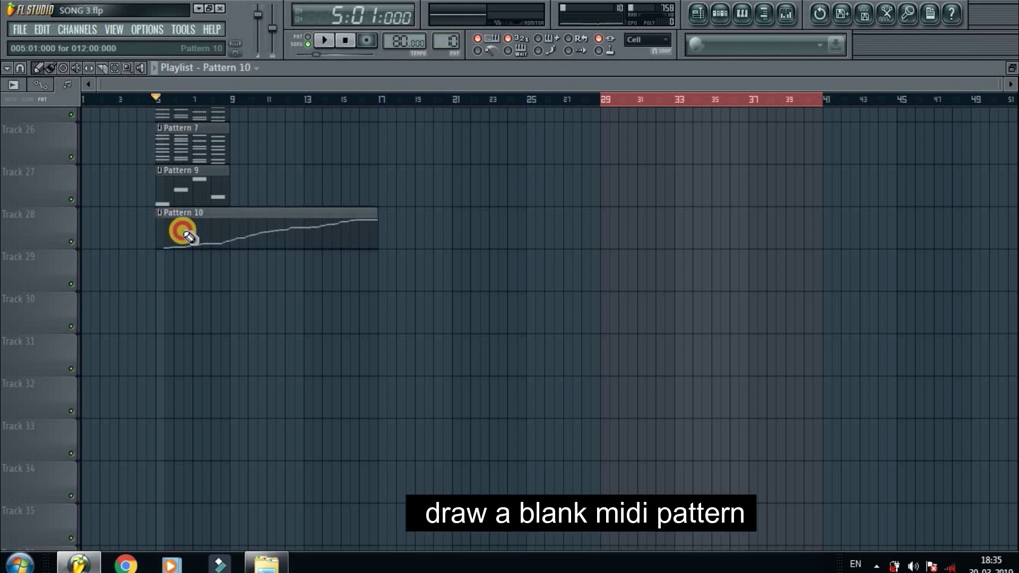
key(ctrl+a)
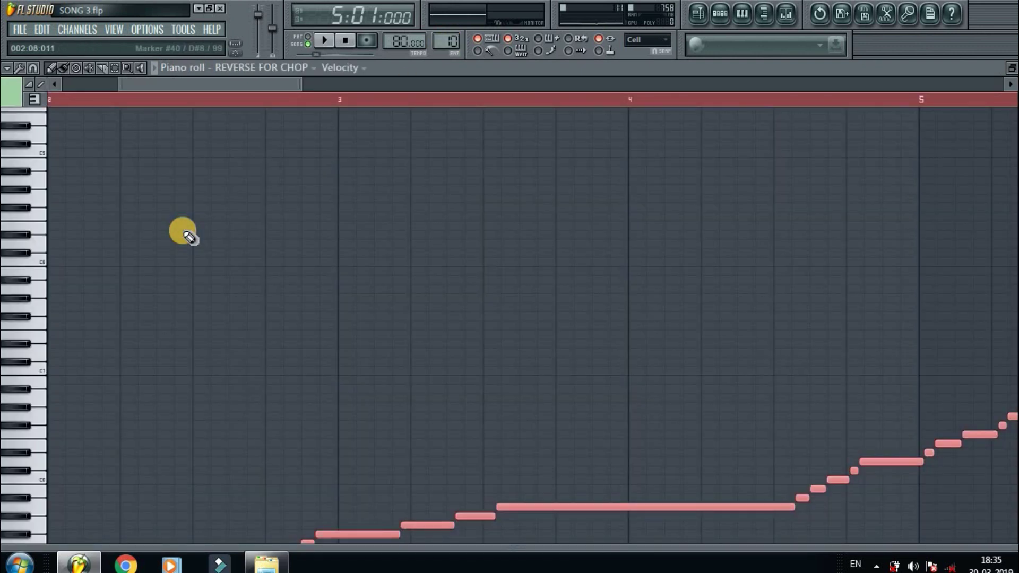
key(Delete)
drag(266, 79, 205, 61)
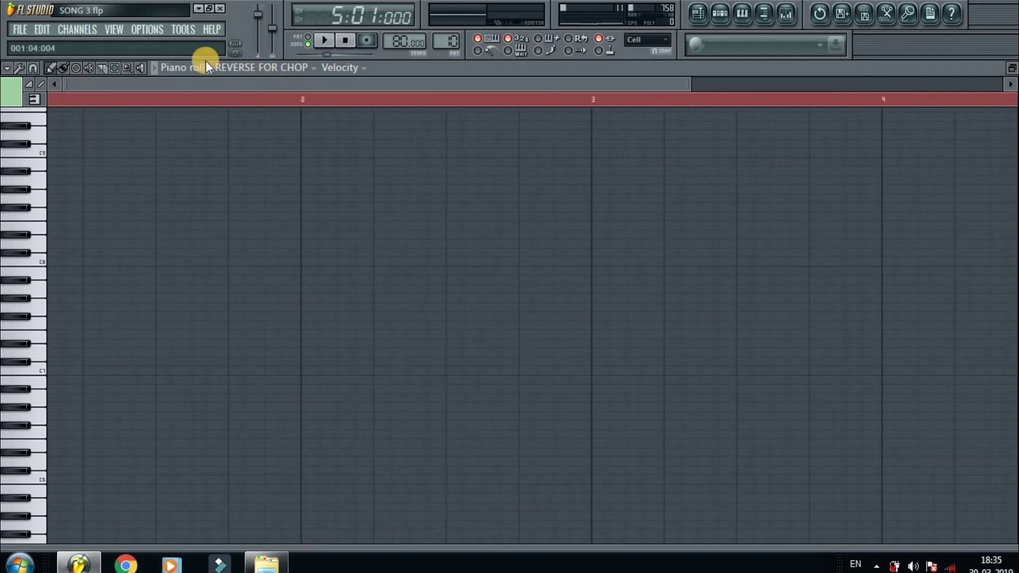
Step: Switch playback to pattern mode and bring up the options of the REVERSE FOR CHOP channel in the step sequencer
click(308, 38)
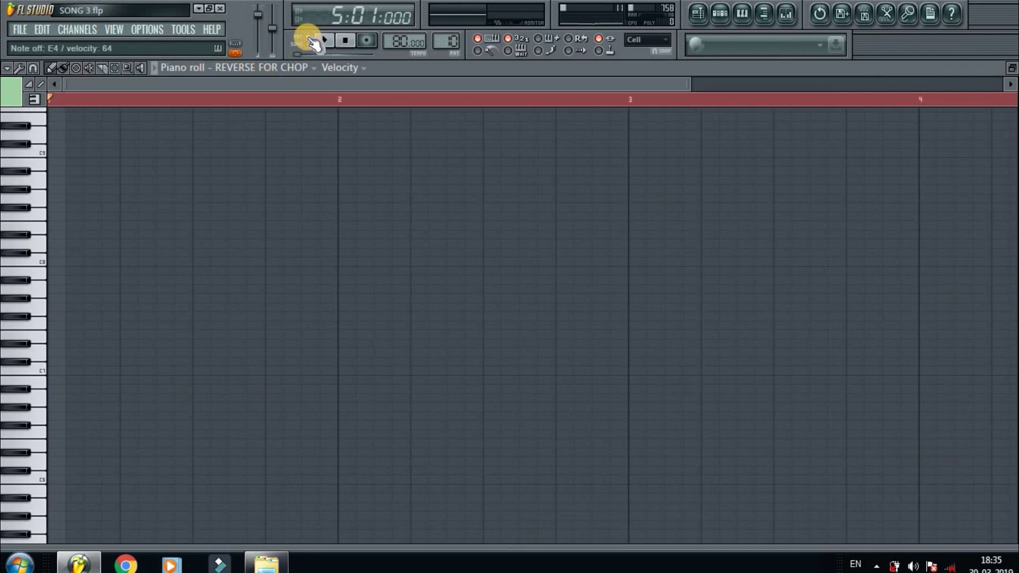
click(720, 14)
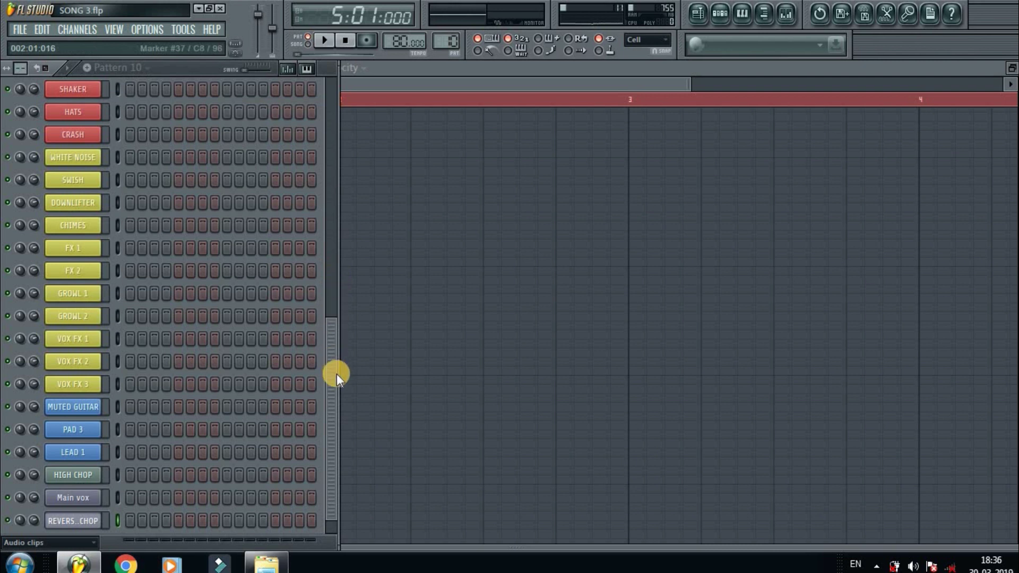
drag(333, 375, 326, 435)
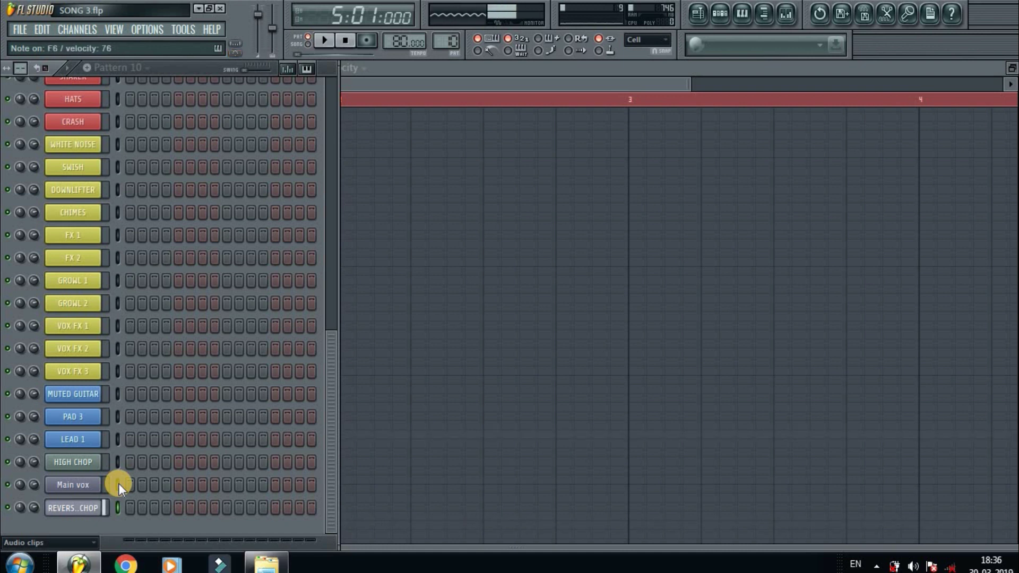
right_click(85, 508)
click(85, 508)
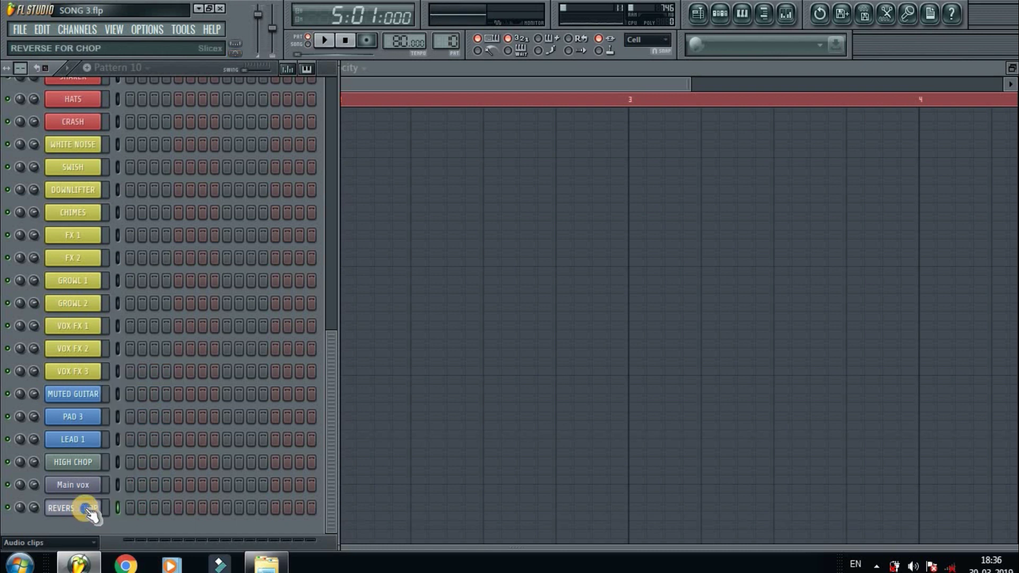
right_click(85, 508)
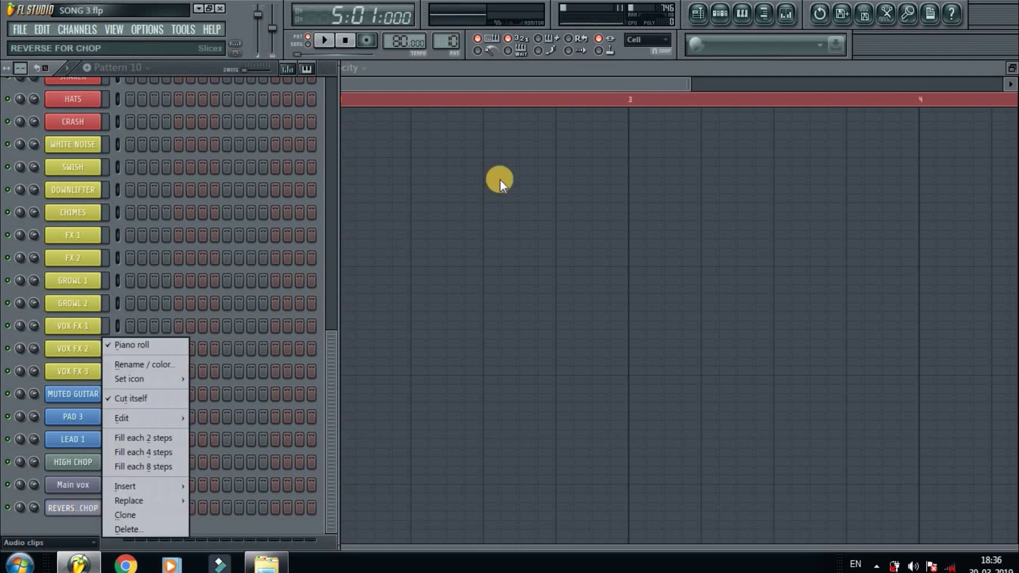
Step: Place a two-step D5 note at the start of bar 1 in the REVERSE FOR CHOP piano roll and enable the metronome
click(744, 16)
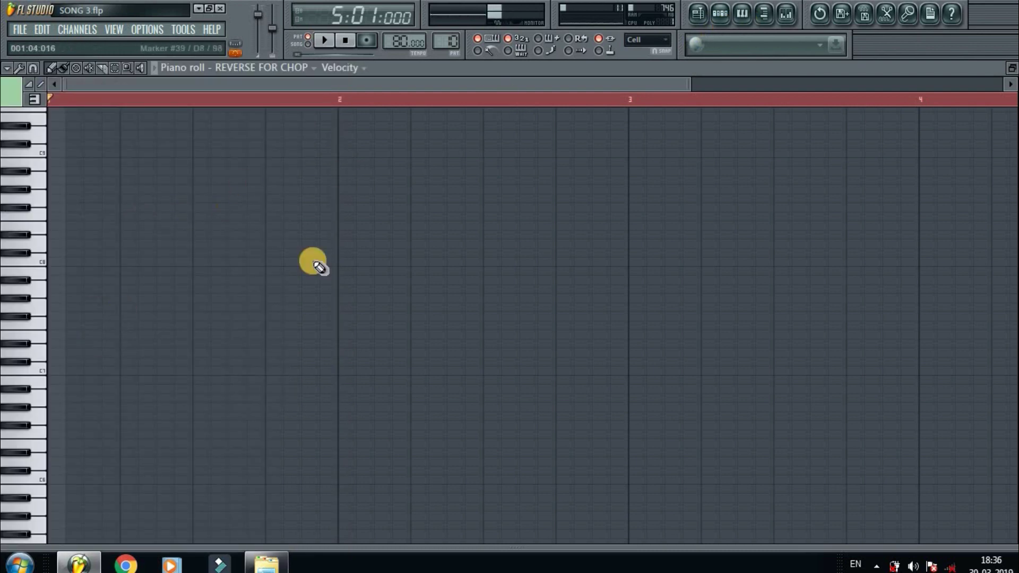
scroll(440, 424, down, 10)
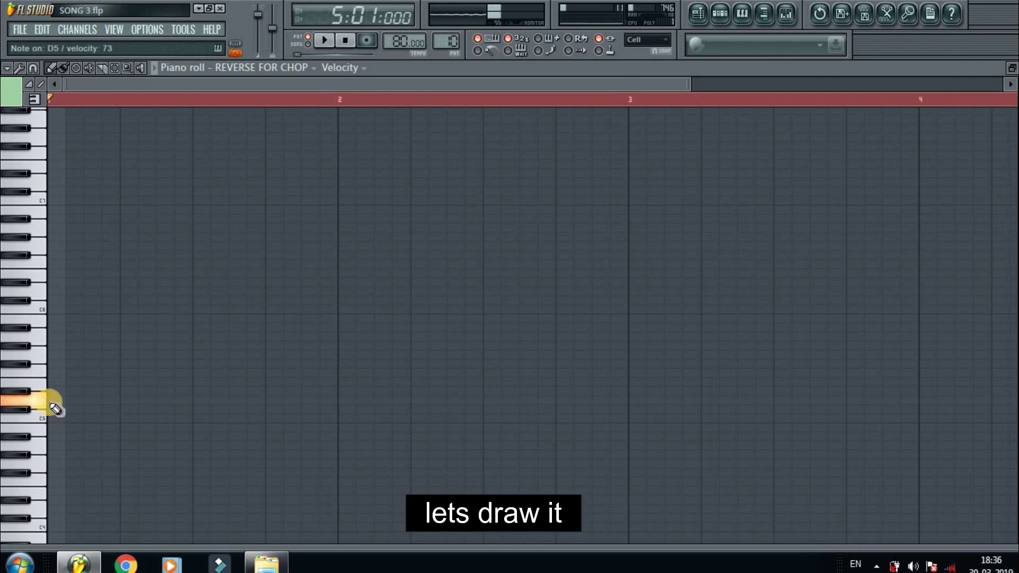
drag(48, 400, 264, 400)
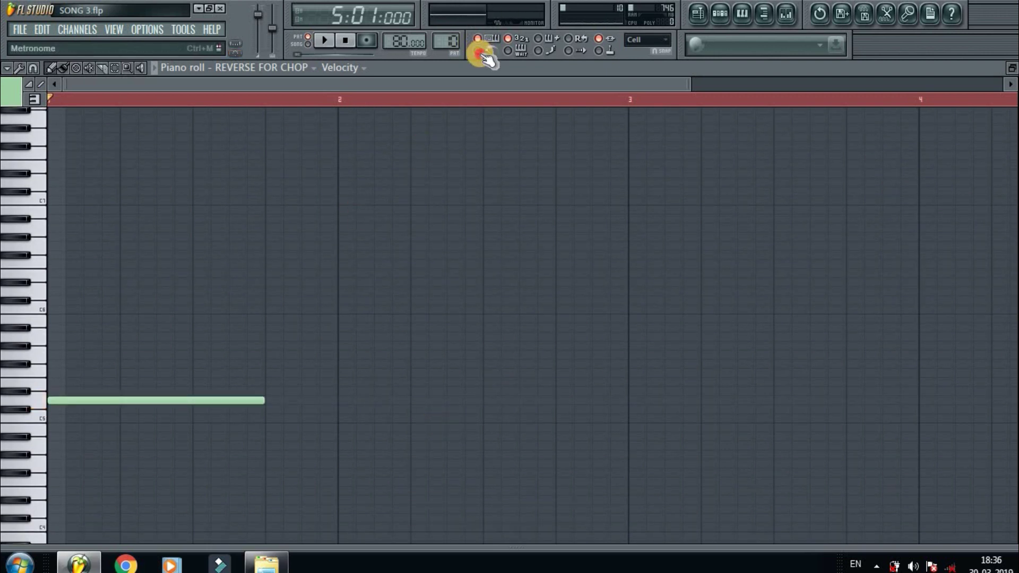
click(479, 51)
key(space)
key(space)
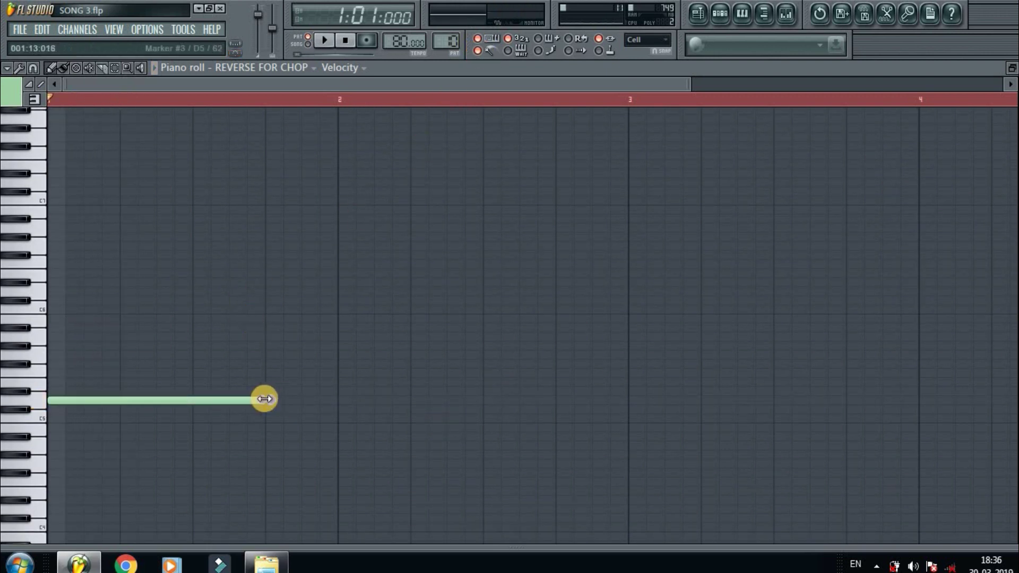
drag(261, 400, 77, 409)
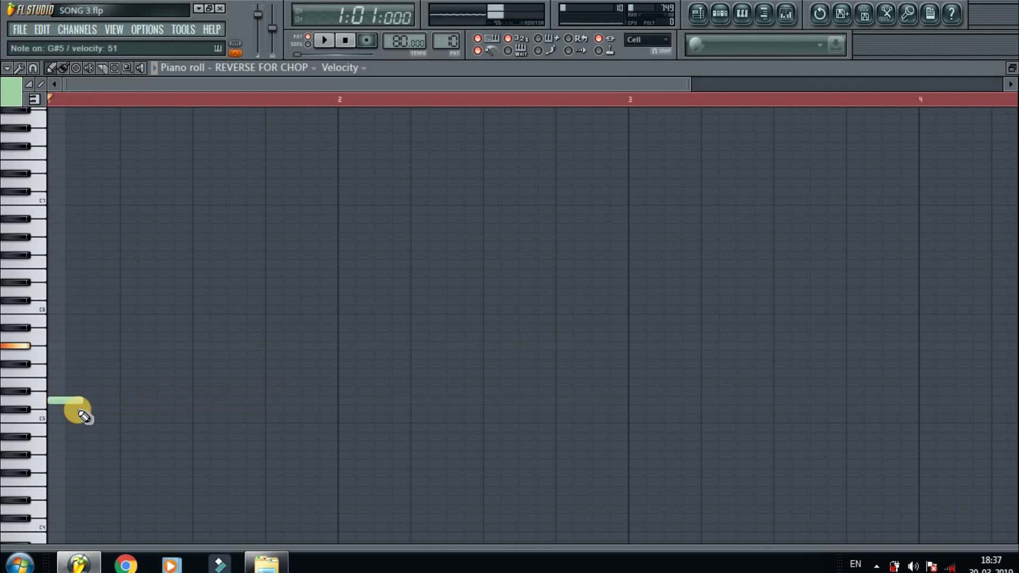
Step: Add a G#5 note at step 3, shorten it to one step and play back the pattern
click(86, 348)
key(space)
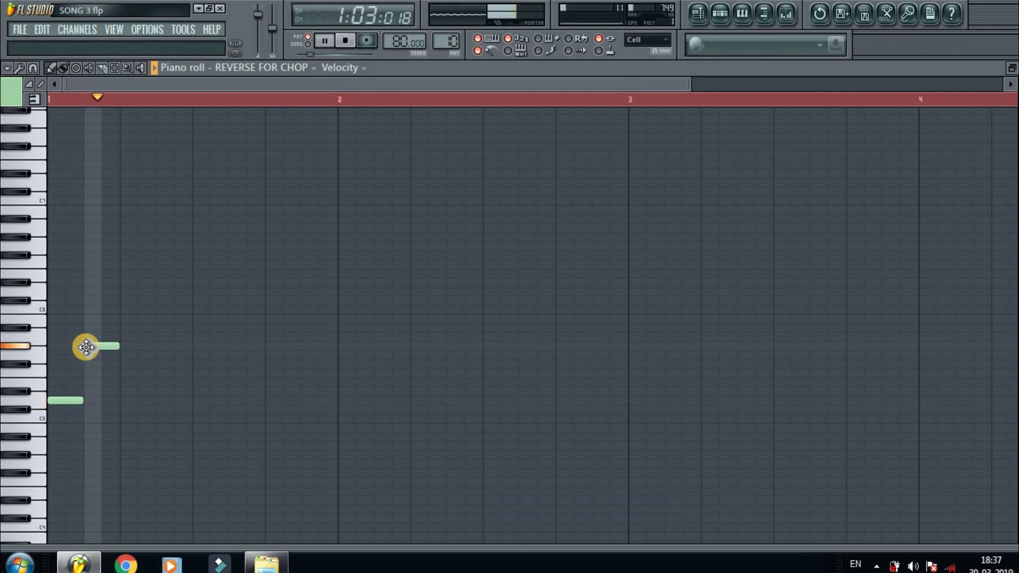
key(space)
click(86, 347)
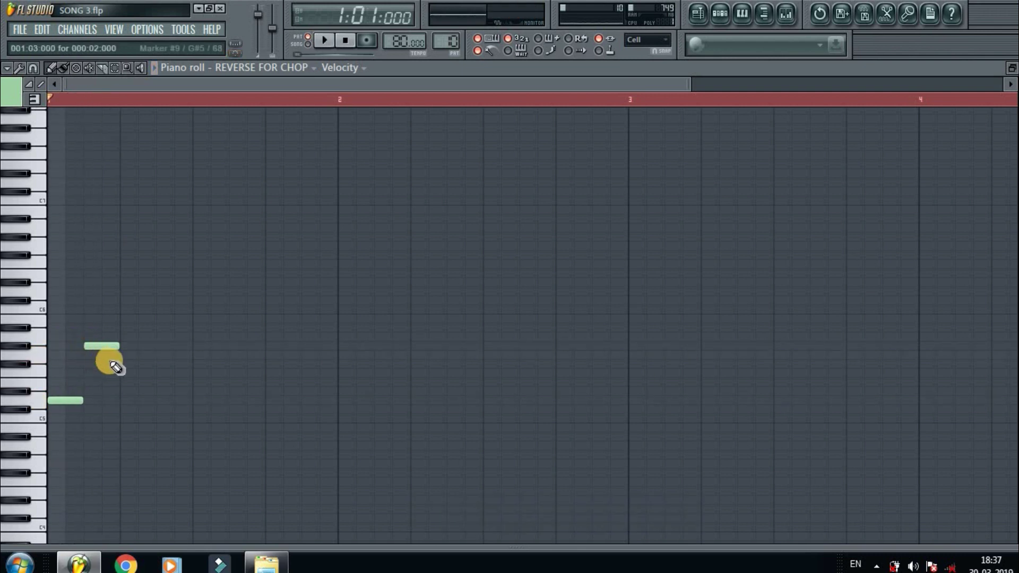
click(113, 347)
mouse_move(117, 347)
mouse_down()
mouse_move(104, 344)
mouse_move(104, 356)
mouse_up()
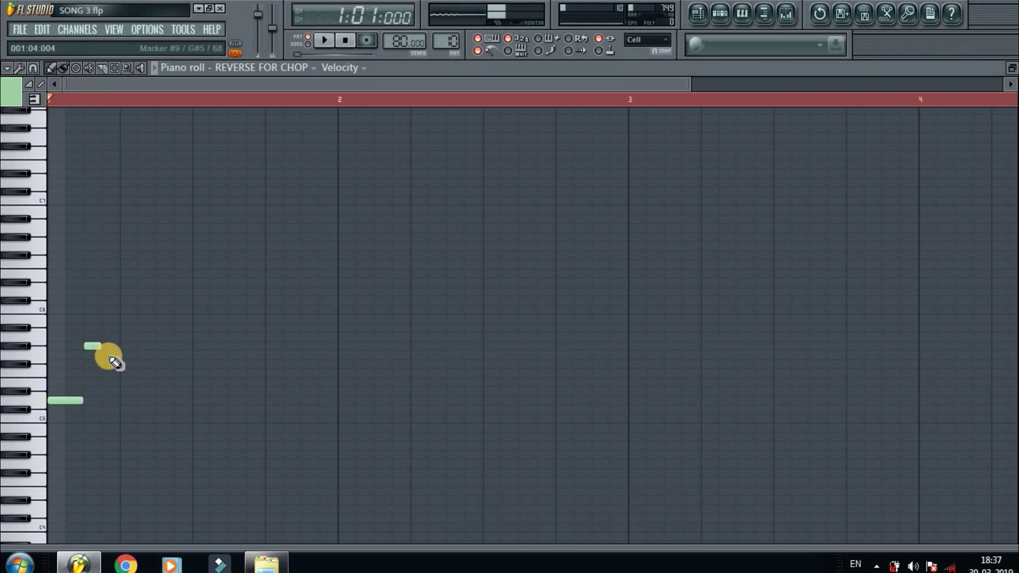
key(space)
key(space)
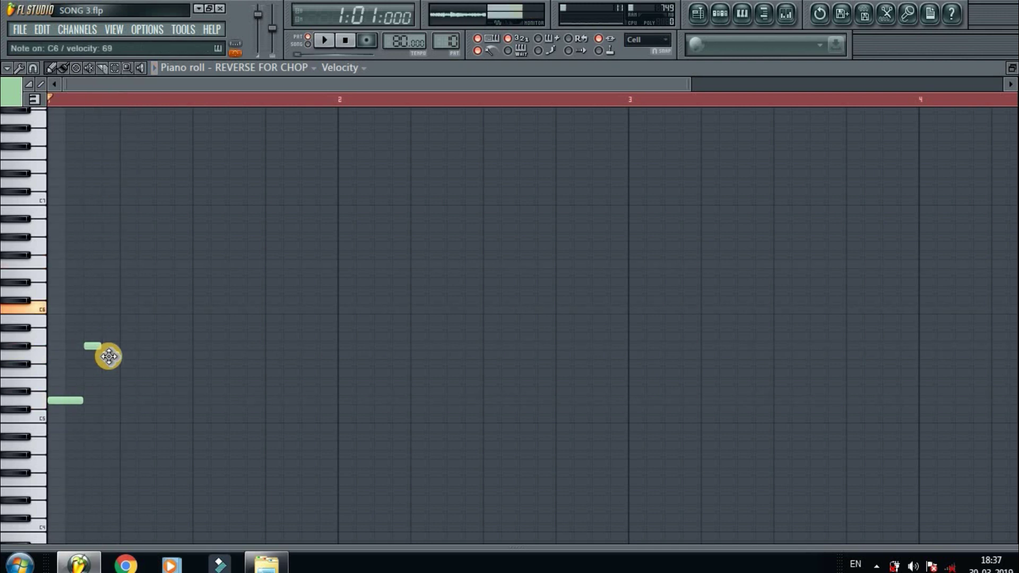
Step: Add one-step G5, C6 and F6 notes on steps 4, 5 and 6 and audition the pattern
click(109, 356)
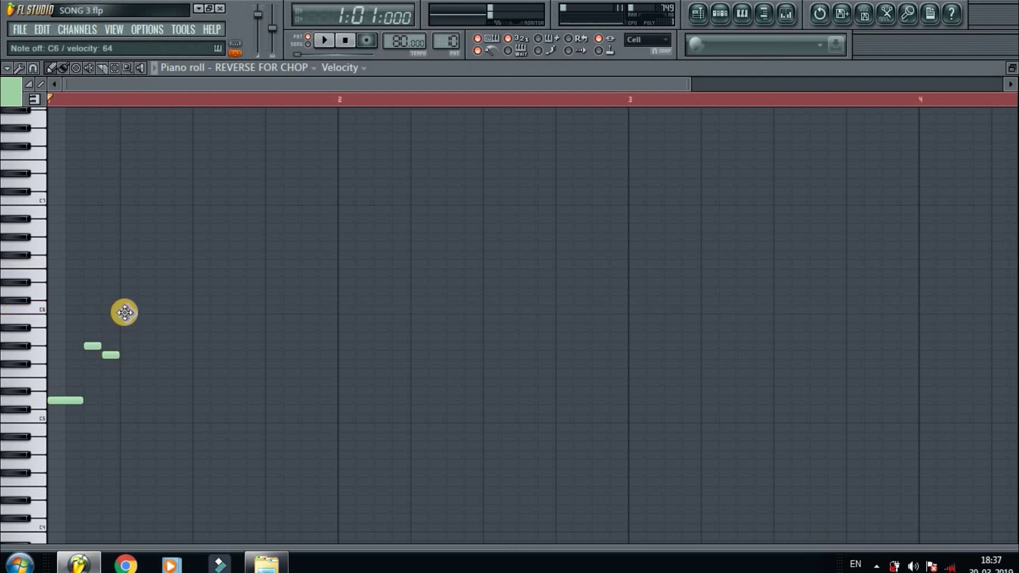
click(126, 310)
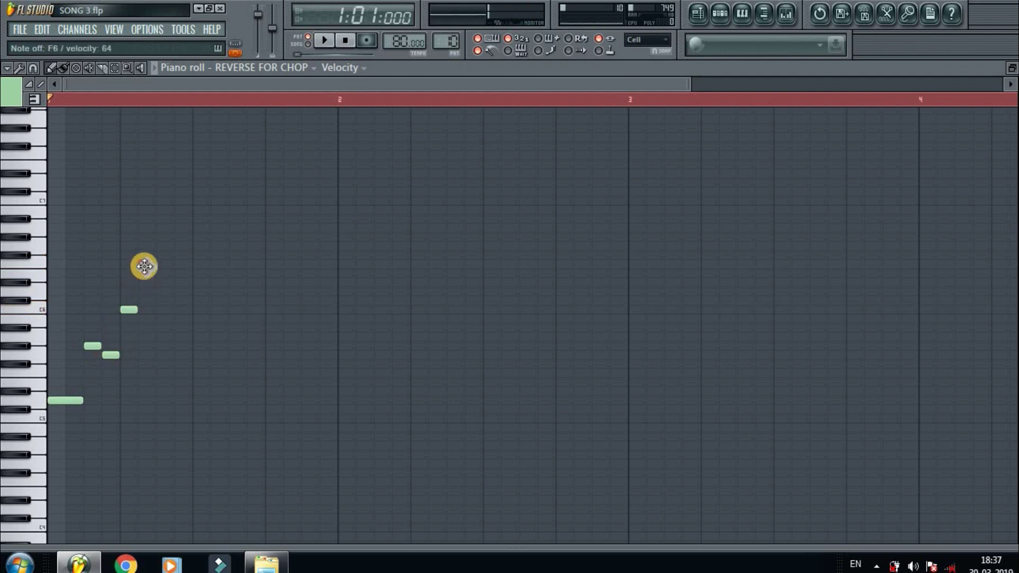
key(space)
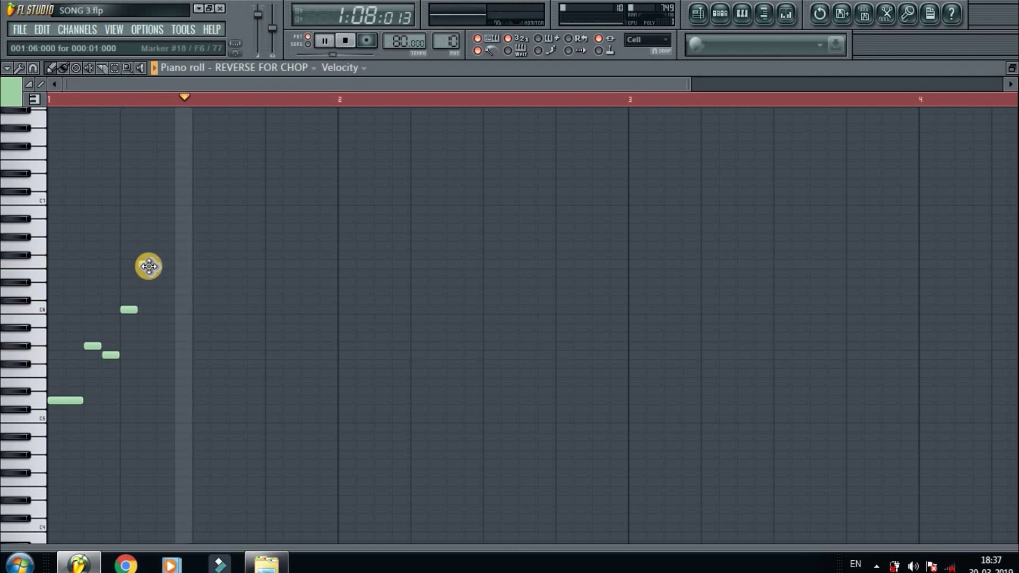
click(148, 265)
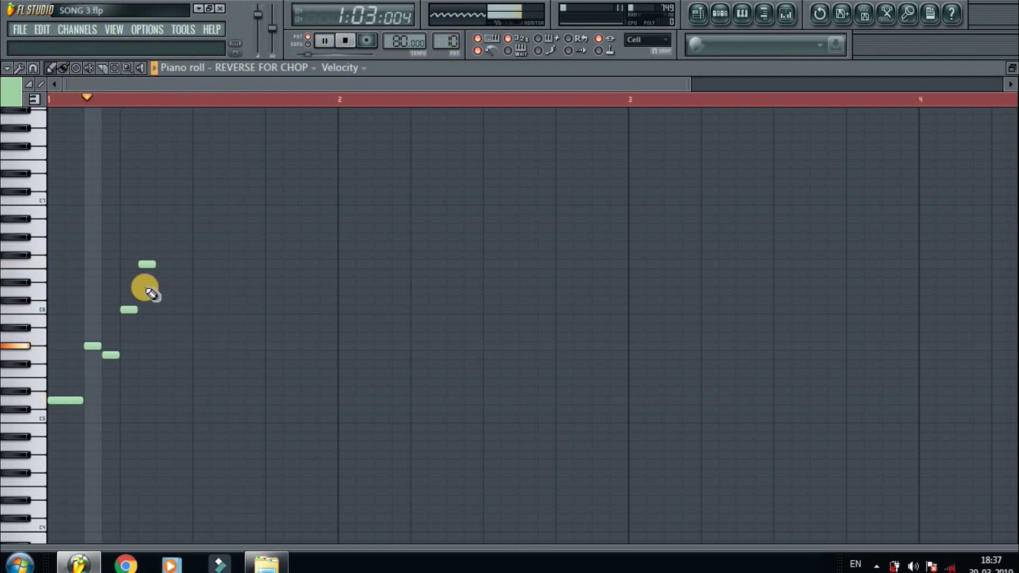
key(space)
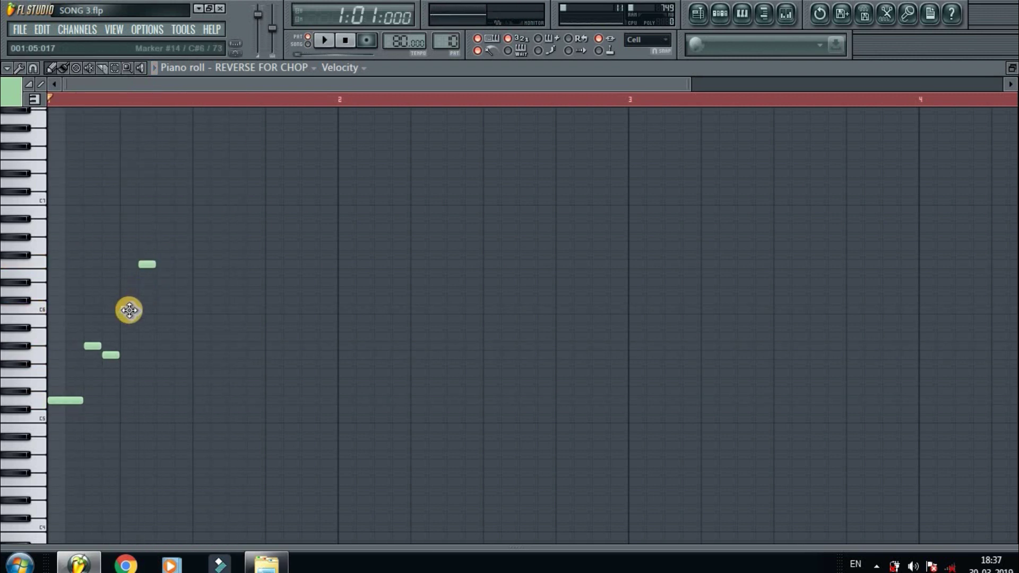
Step: Delete the C6 note, move the F6 note to step 5, lengthen it to two steps and audition the pattern
right_click(129, 309)
drag(144, 264, 132, 265)
key(space)
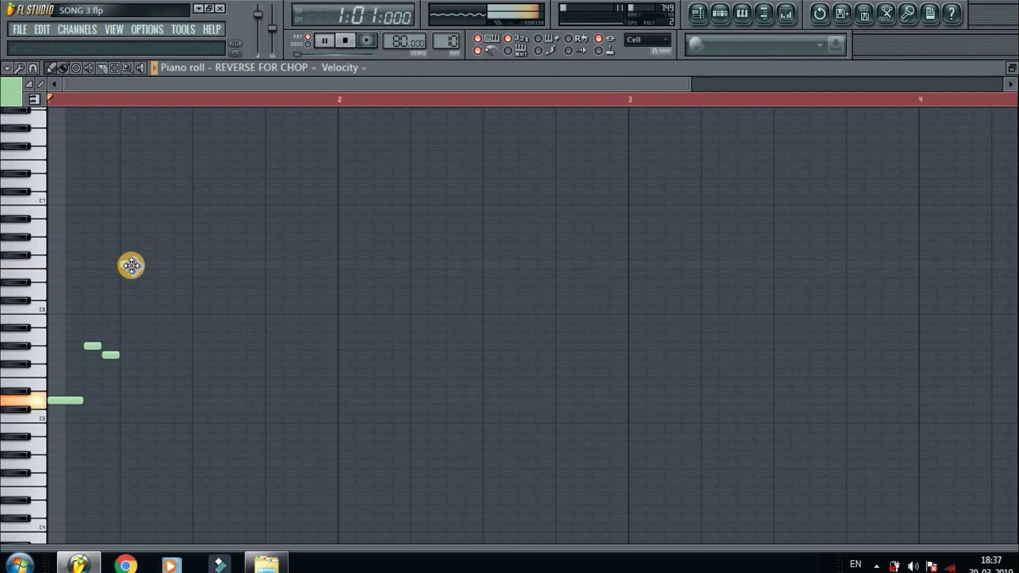
drag(135, 265, 148, 265)
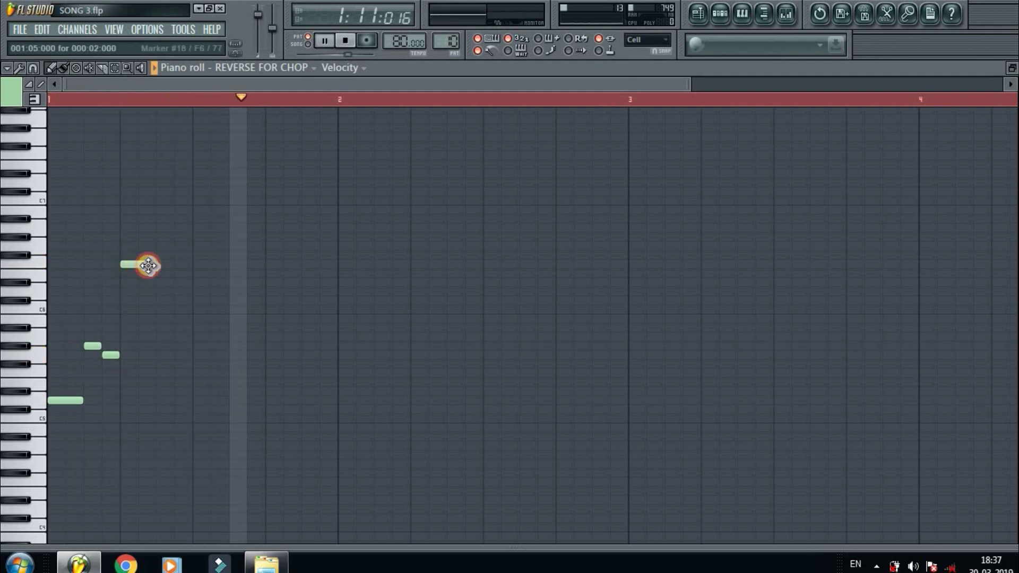
key(space)
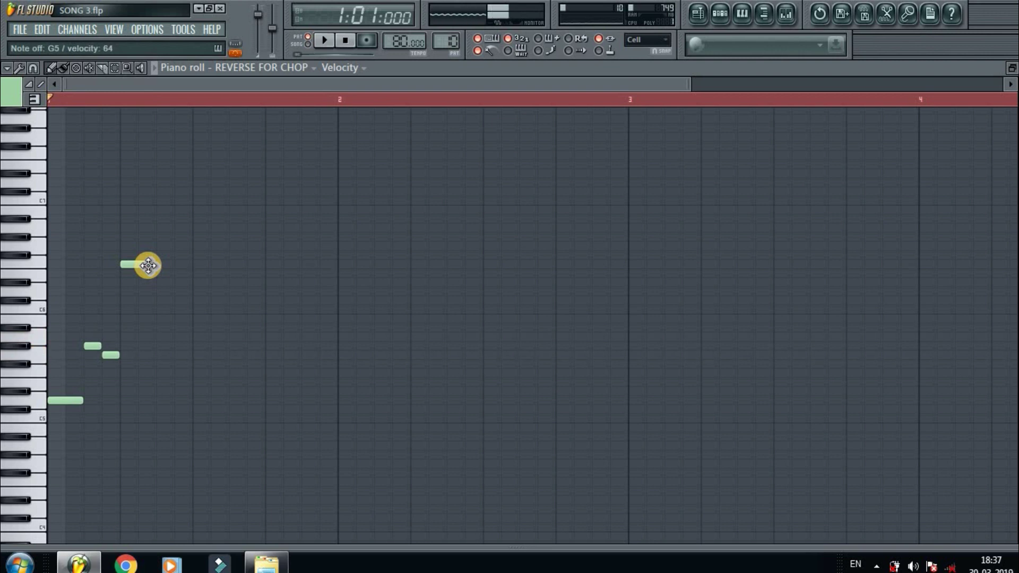
key(space)
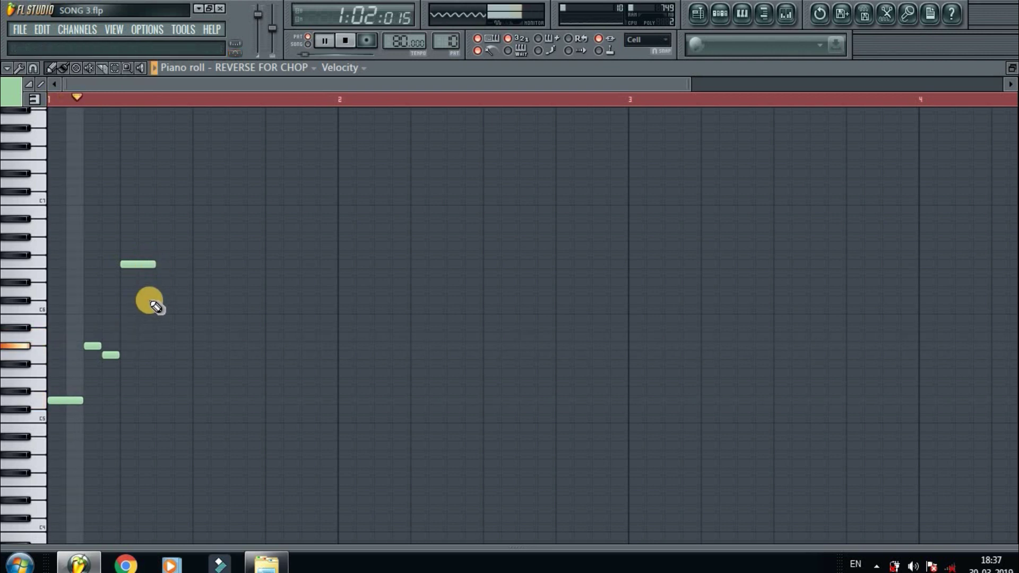
key(space)
key(space)
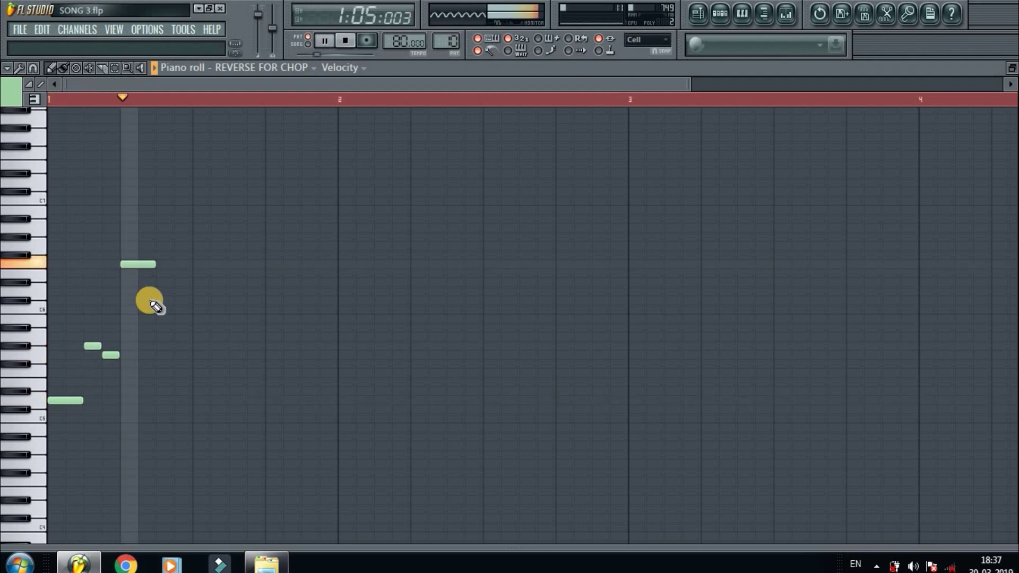
key(space)
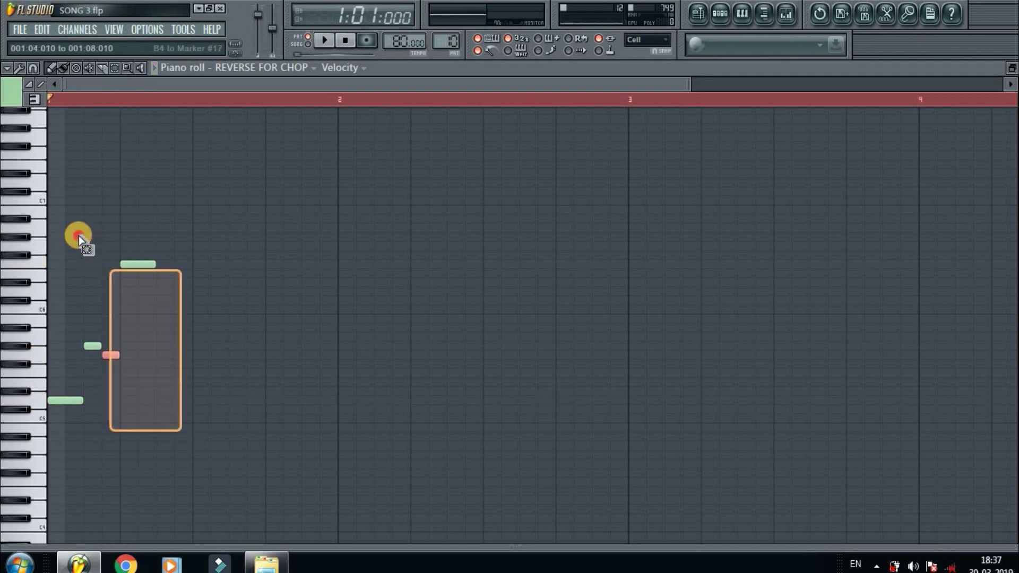
Step: Select all the notes and duplicate the phrase directly after the original, starting at step 7
click(72, 271)
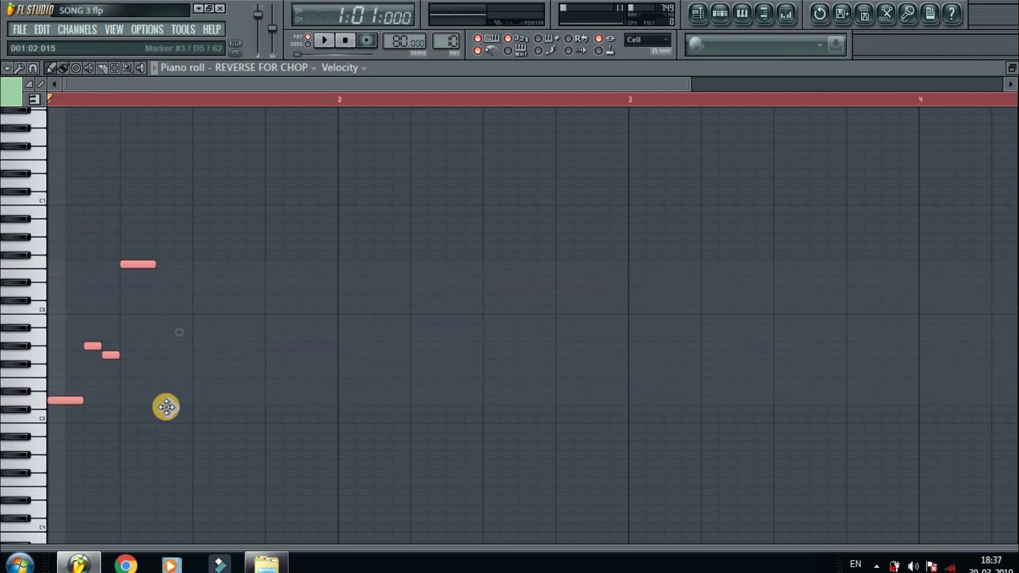
key(shift+Right)
key(space)
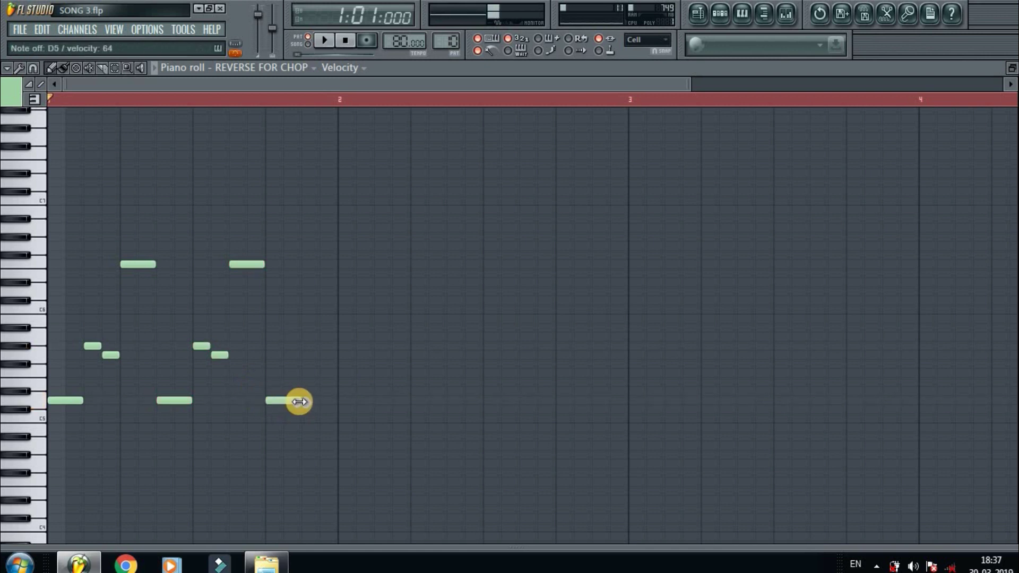
Step: Fill steps 13 to 16 with one-step D5, G#5, B5 and D6 notes and play back from step 13
key(x)
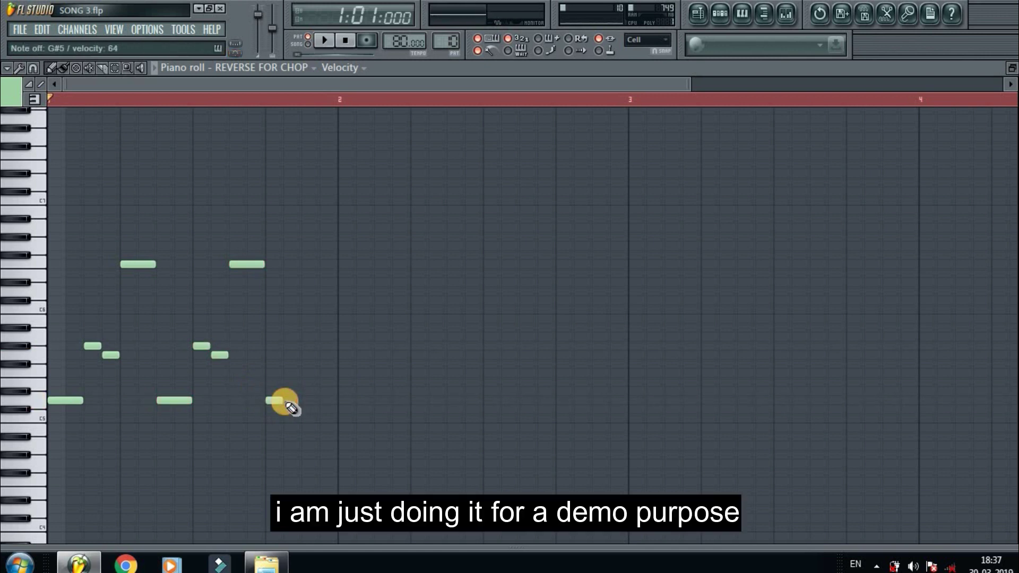
key(n)
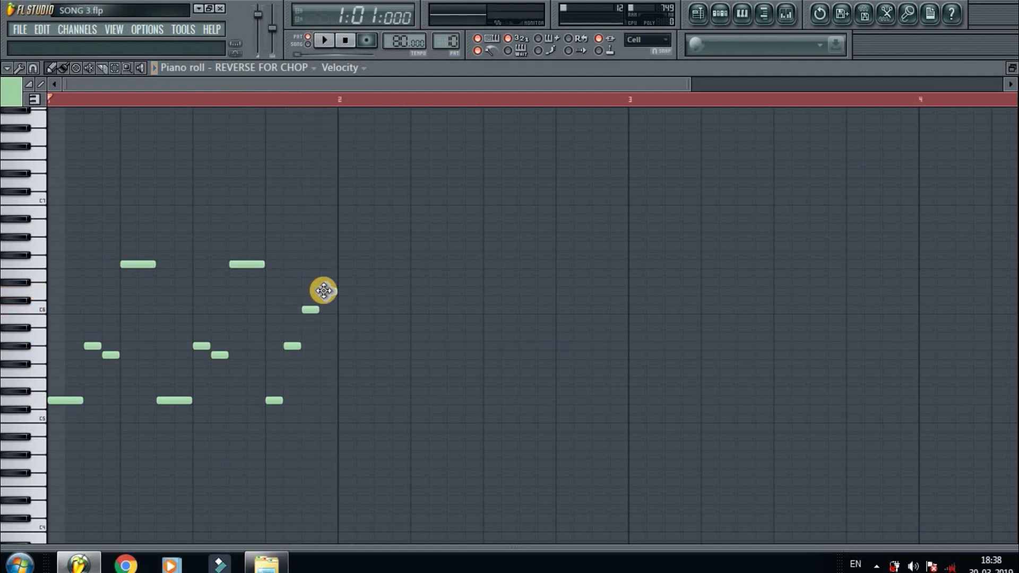
click(311, 320)
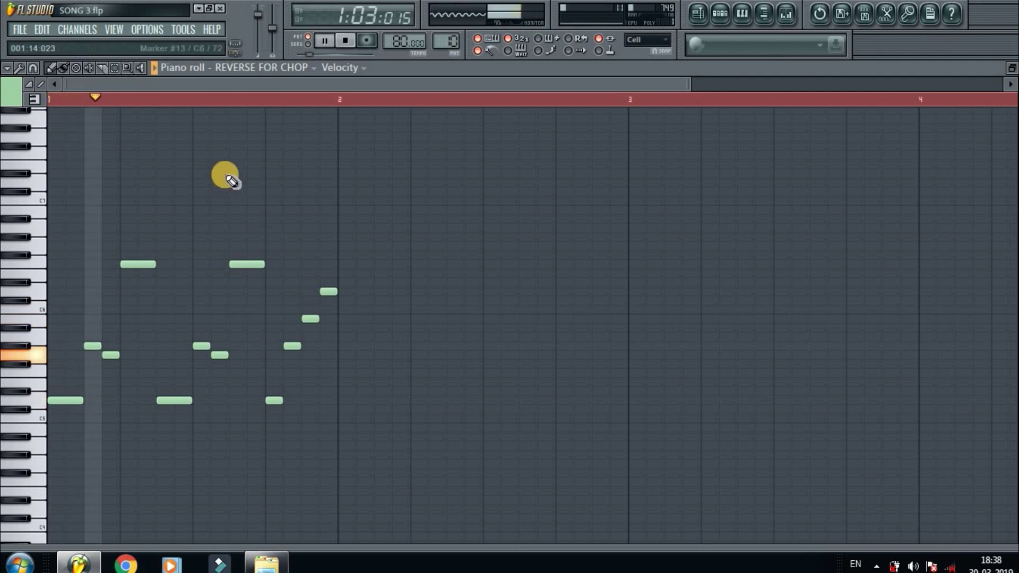
click(268, 100)
key(space)
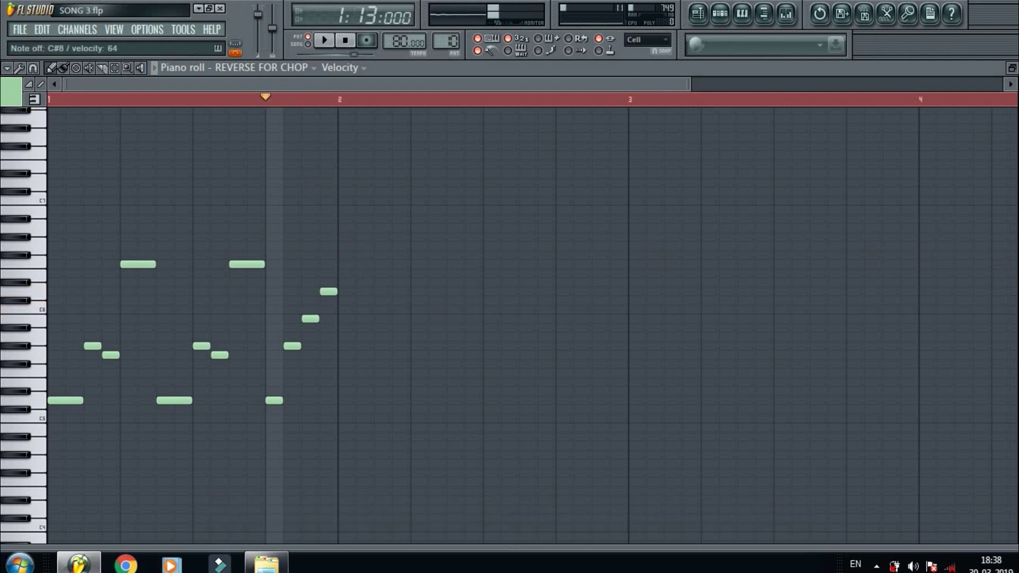
Step: Change the last note at step 16 to C#8 and play the pattern from the start of bar 1
scroll(706, 399, up, 8)
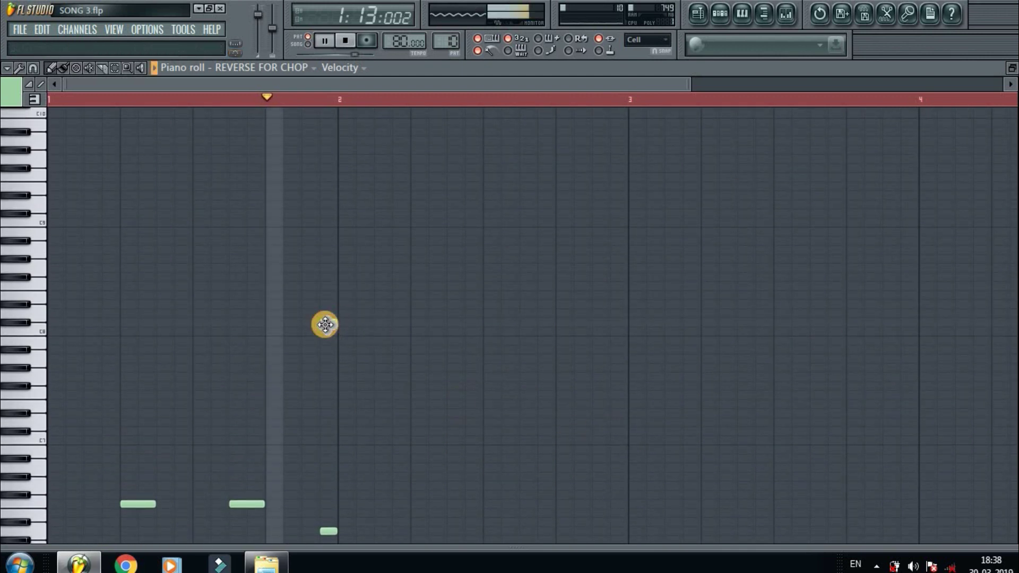
click(324, 323)
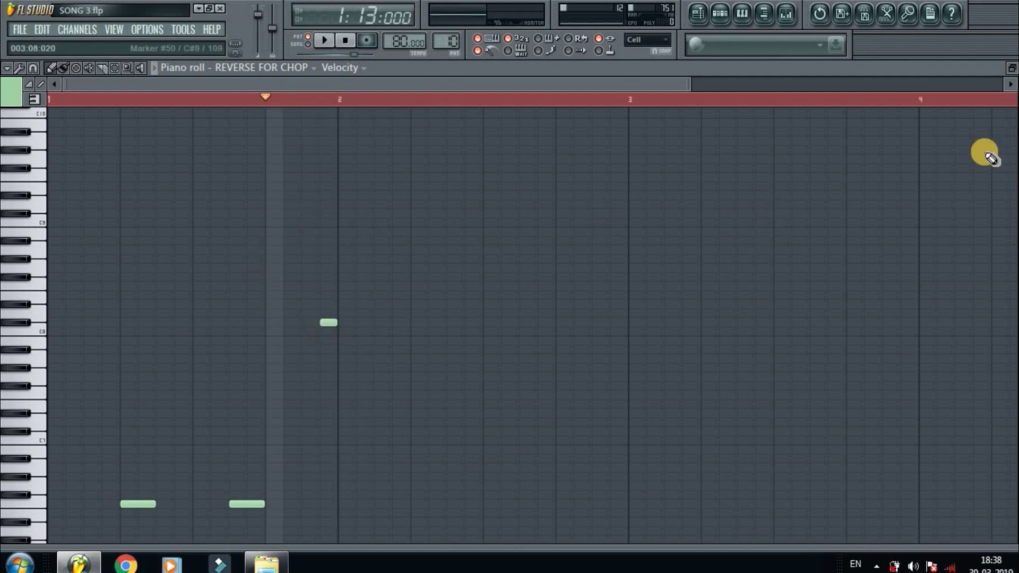
scroll(531, 318, down, 5)
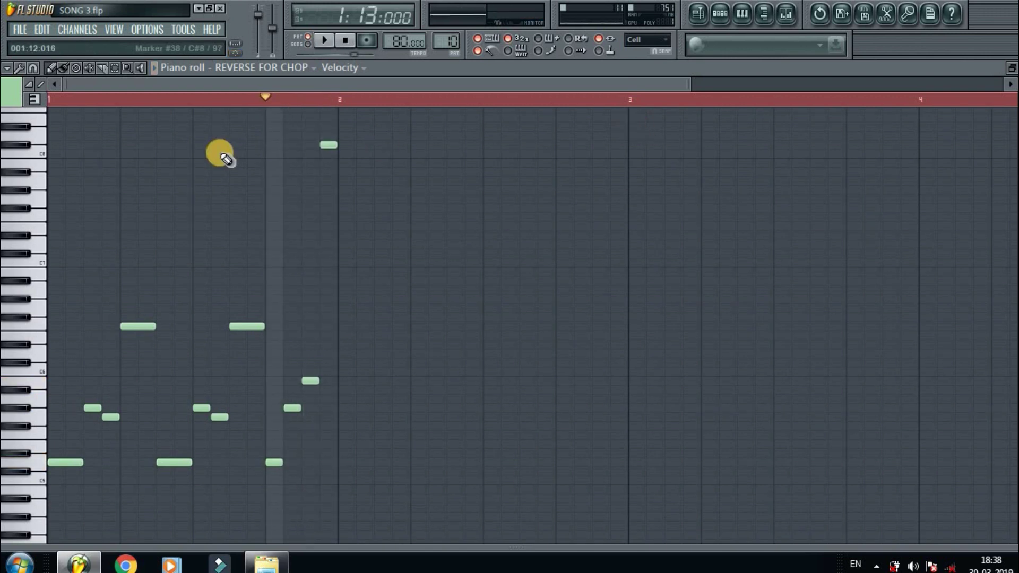
click(53, 102)
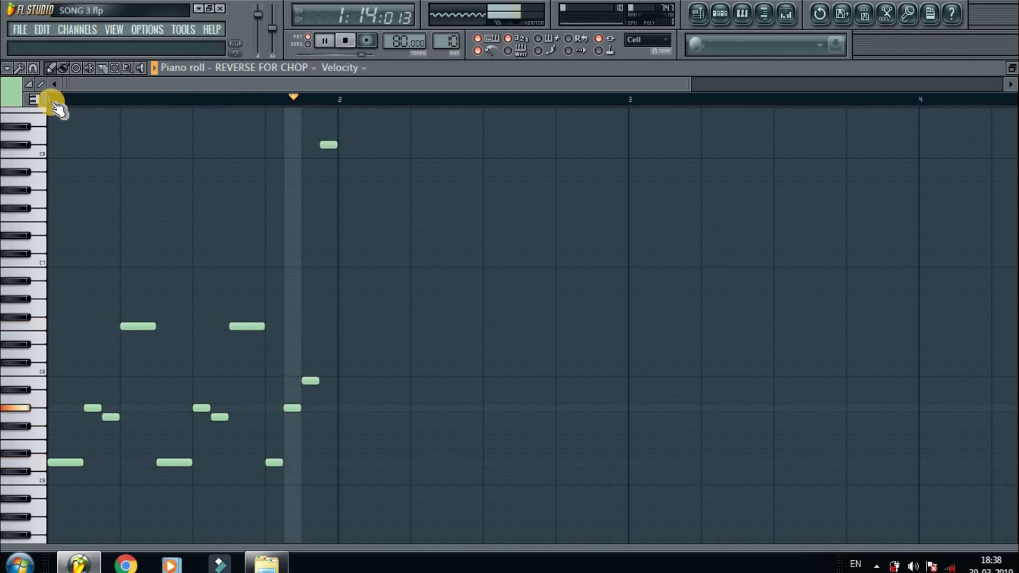
Step: Lower the last note at step 16 to E5, add a one-step A5 note at step 2 and audition the pattern
key(space)
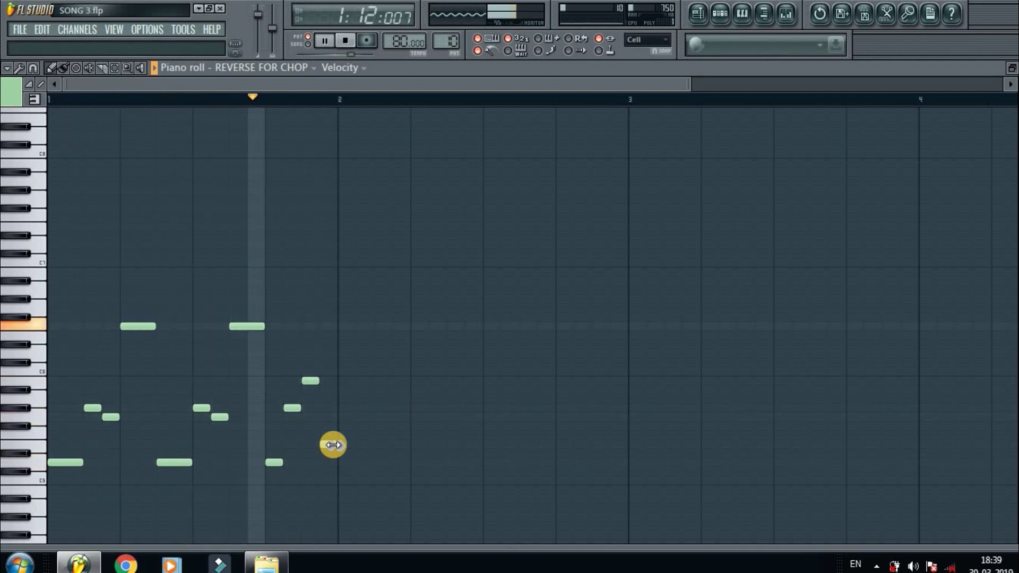
key(space)
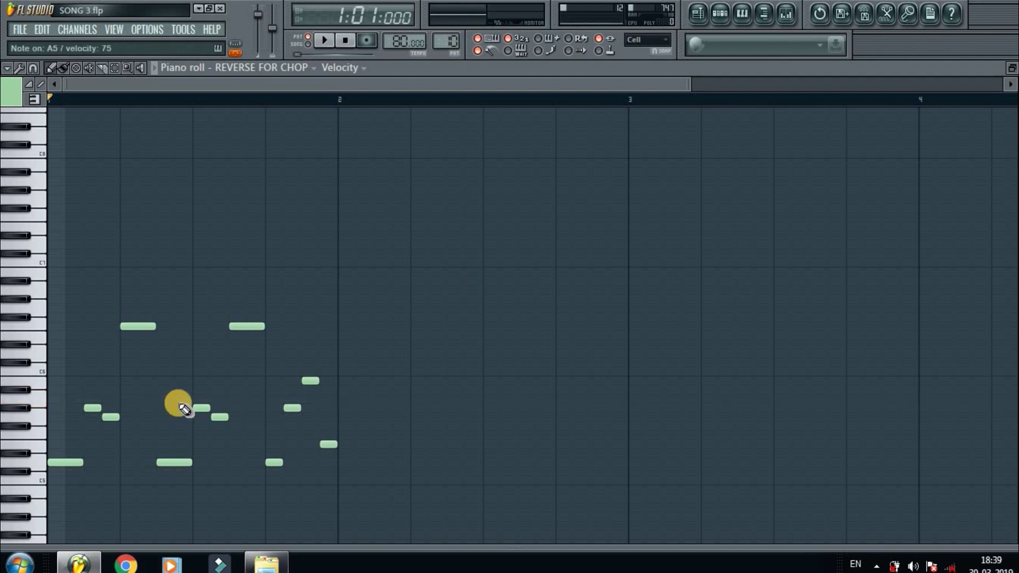
key(space)
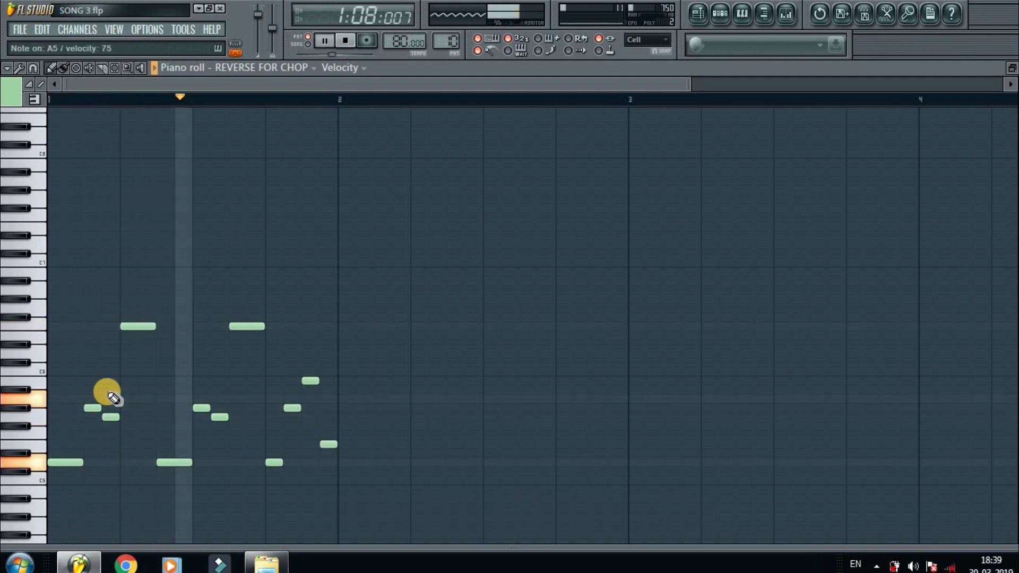
key(space)
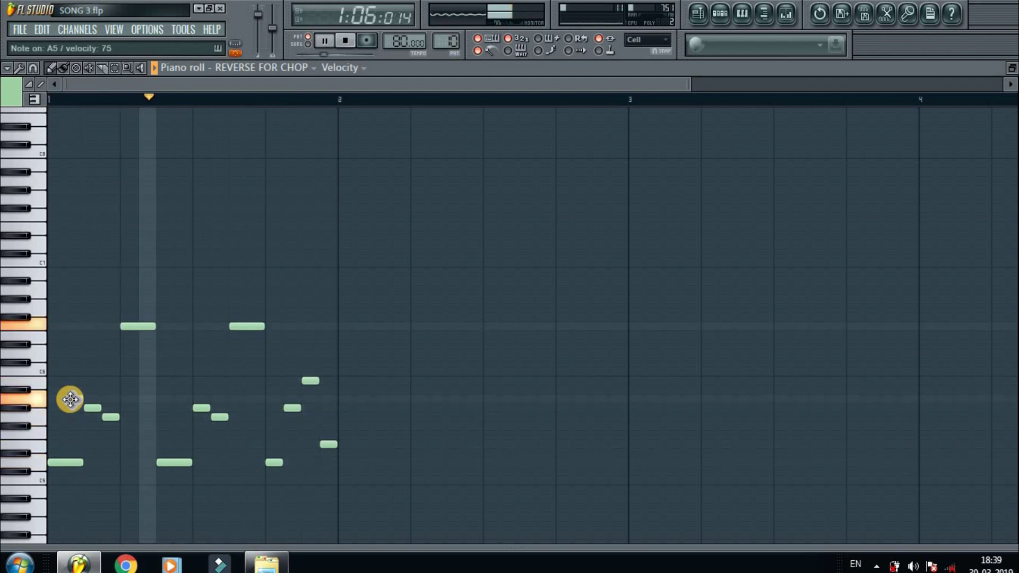
Step: Replay the pattern several times from the start and add a one-step B6 note at step 3
key(space)
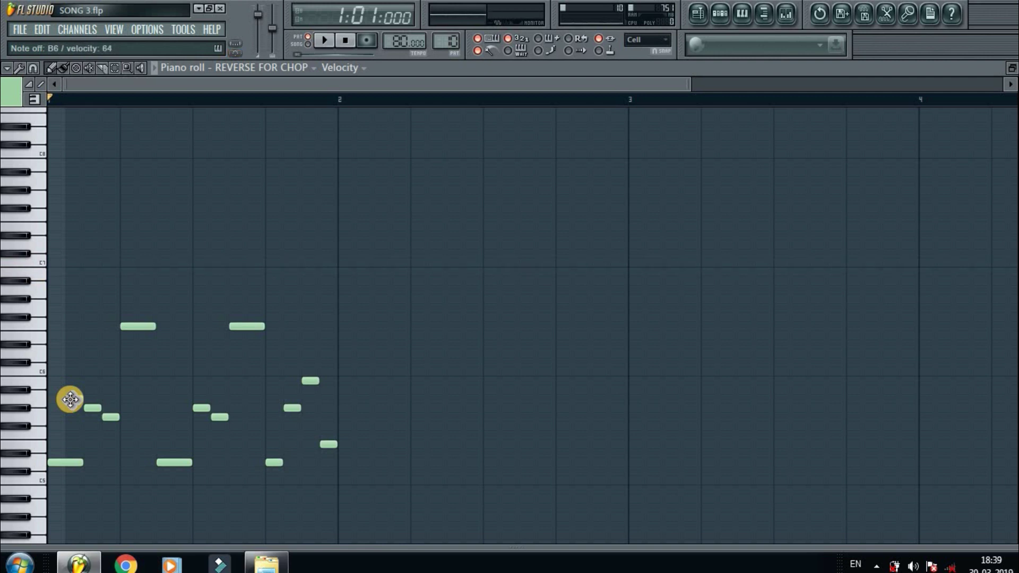
key(space)
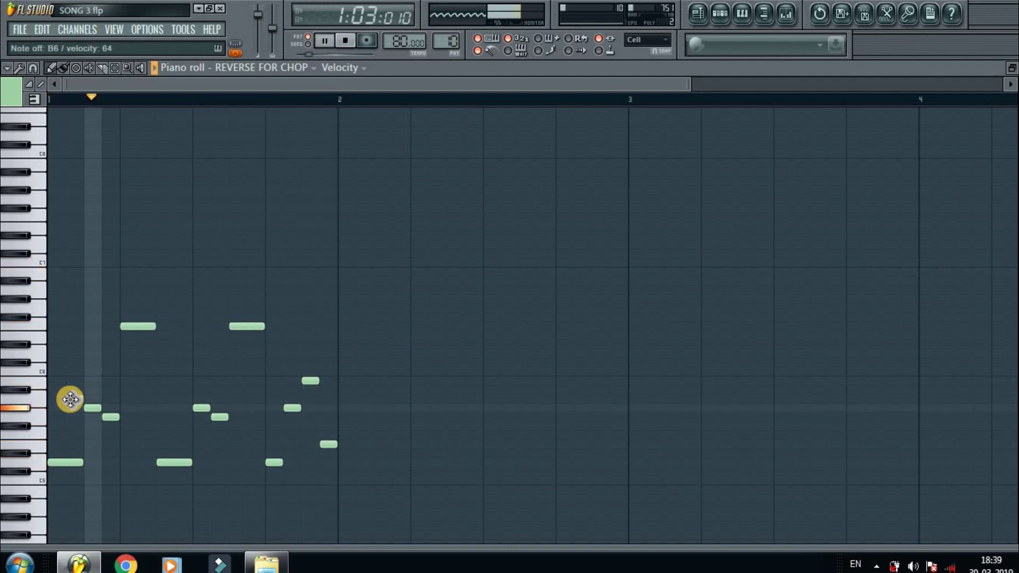
key(space)
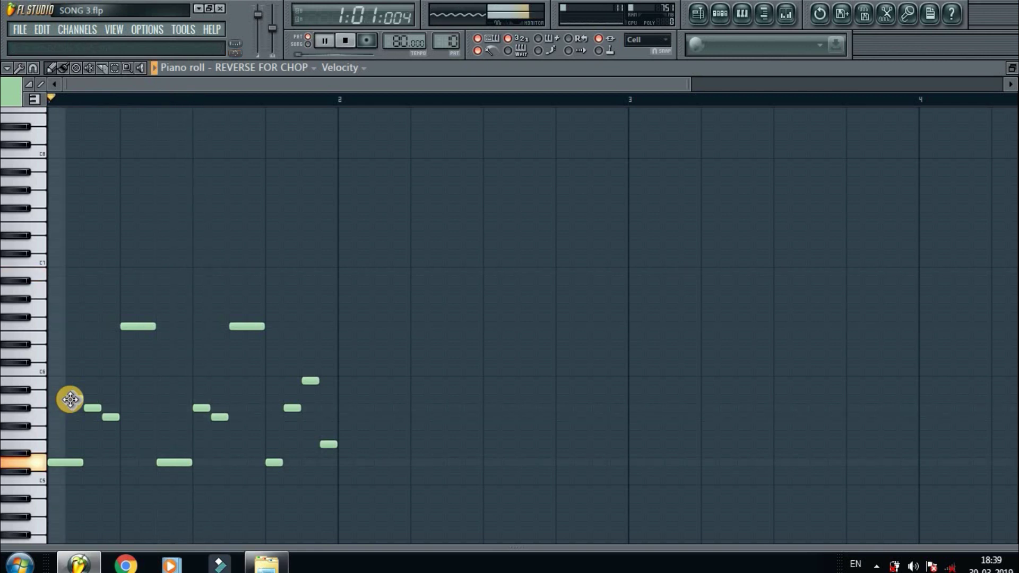
key(space)
key(space)
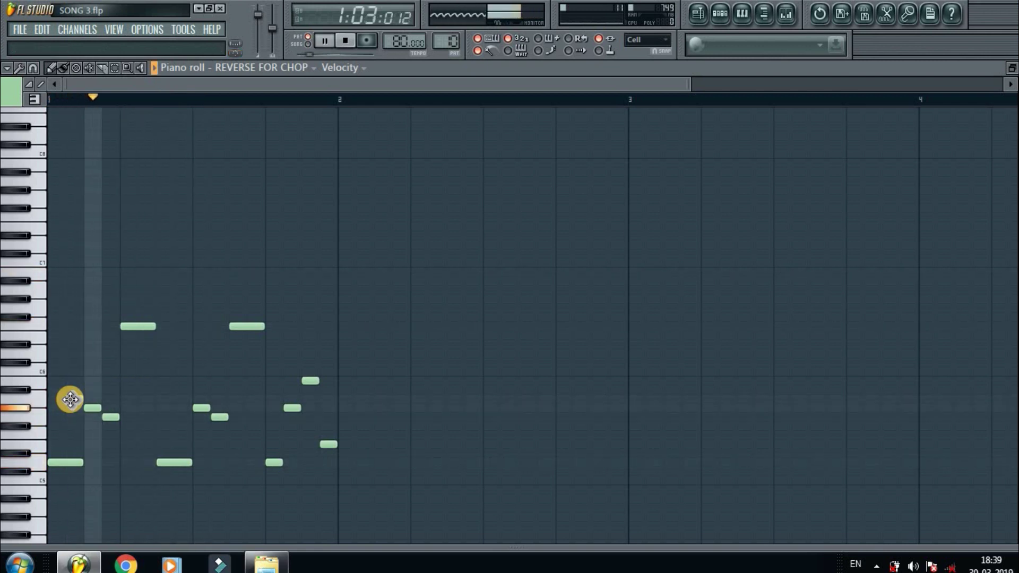
key(space)
key(space)
click(91, 272)
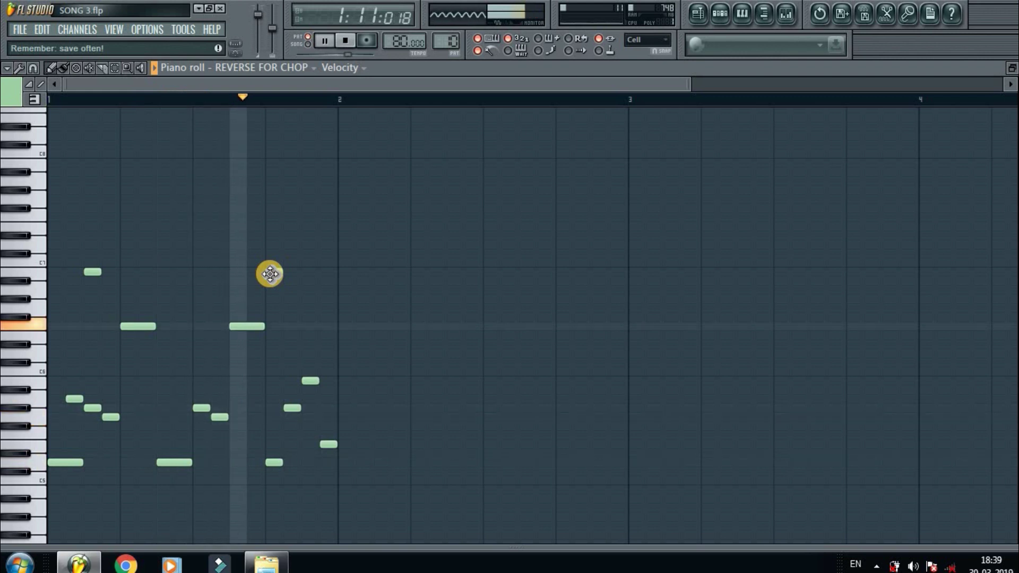
Step: Try a B6 note at step 15, delete it, and place the one-step B6 at step 14 instead
click(307, 272)
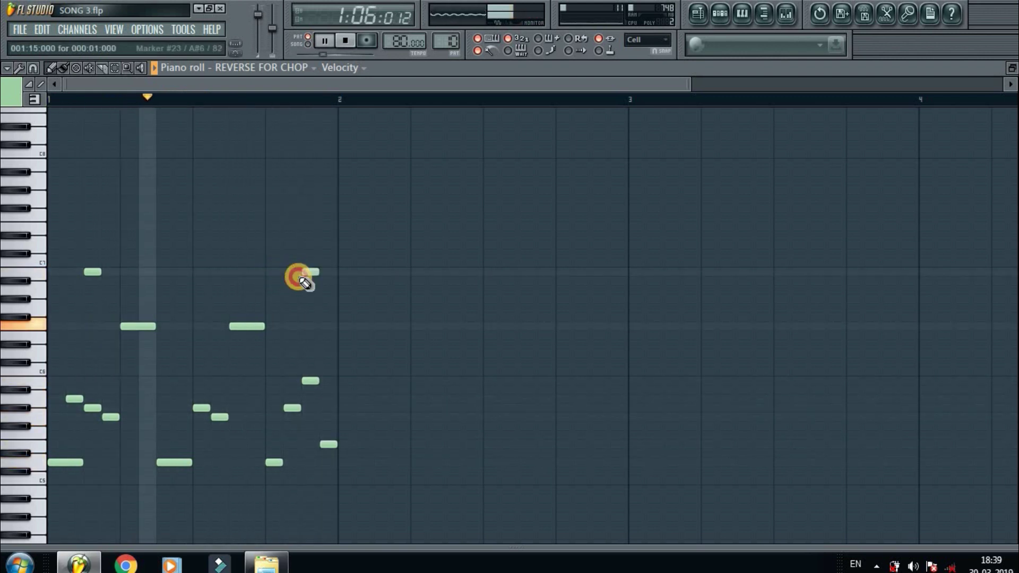
key(space)
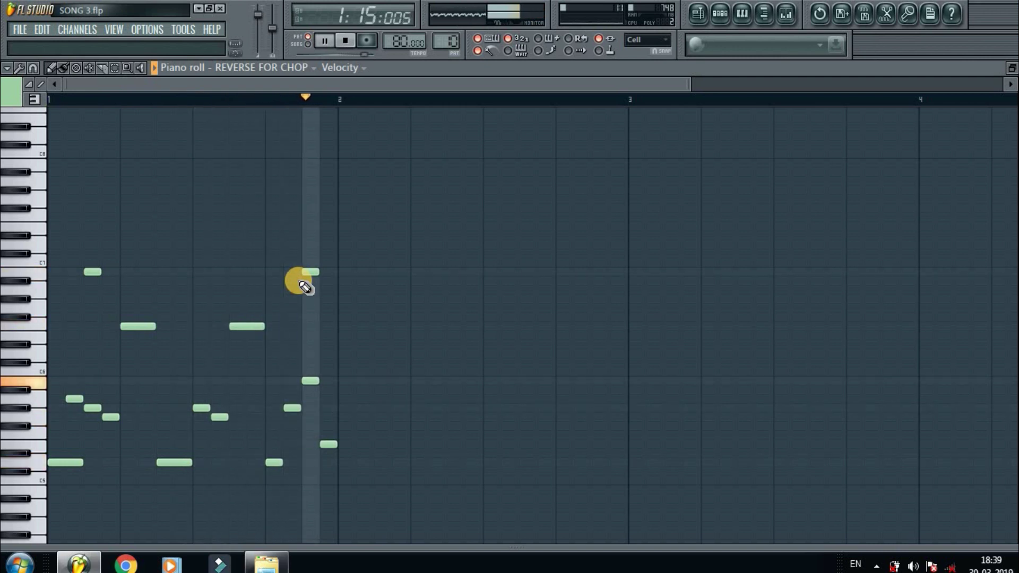
right_click(309, 273)
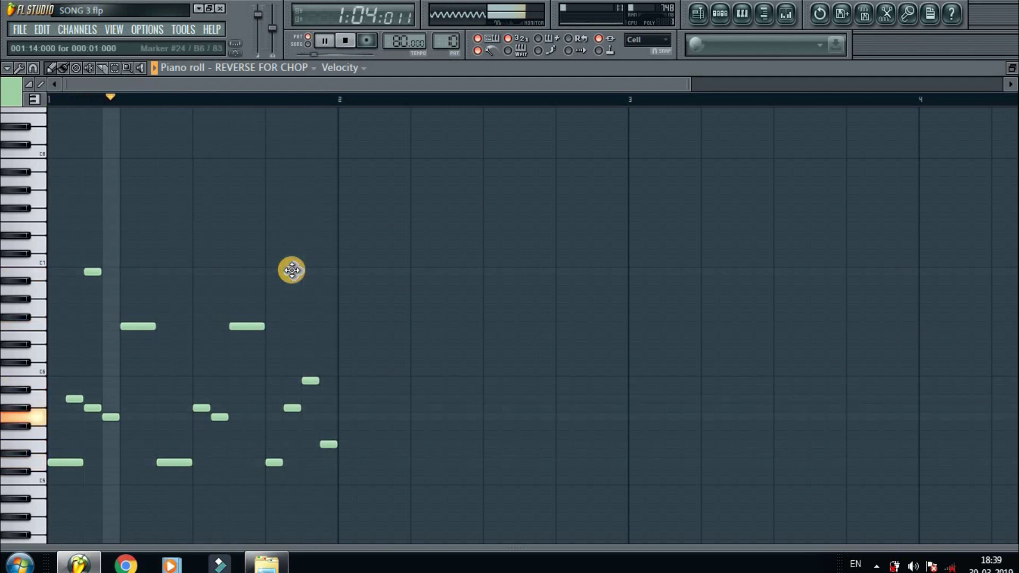
key(space)
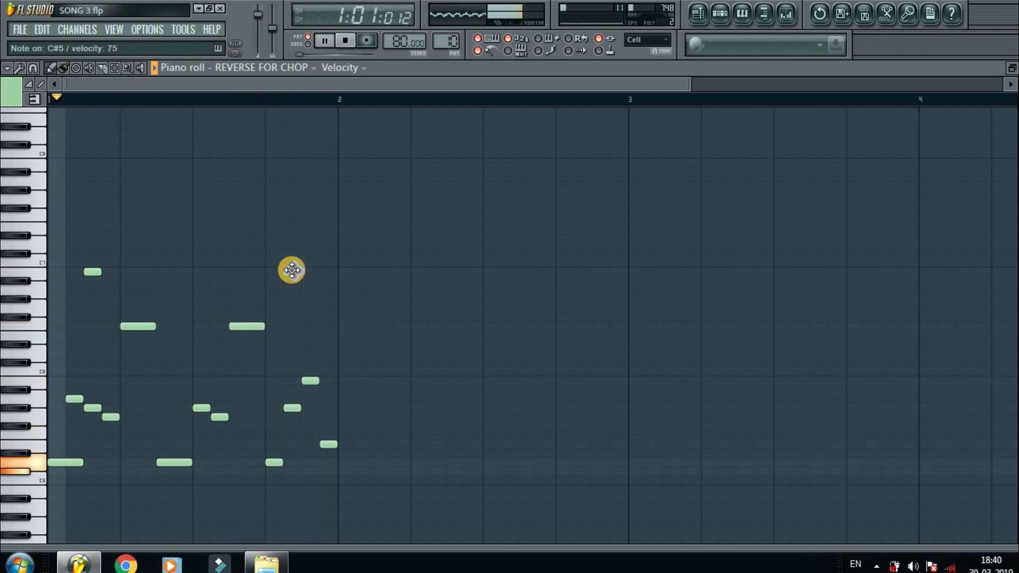
key(space)
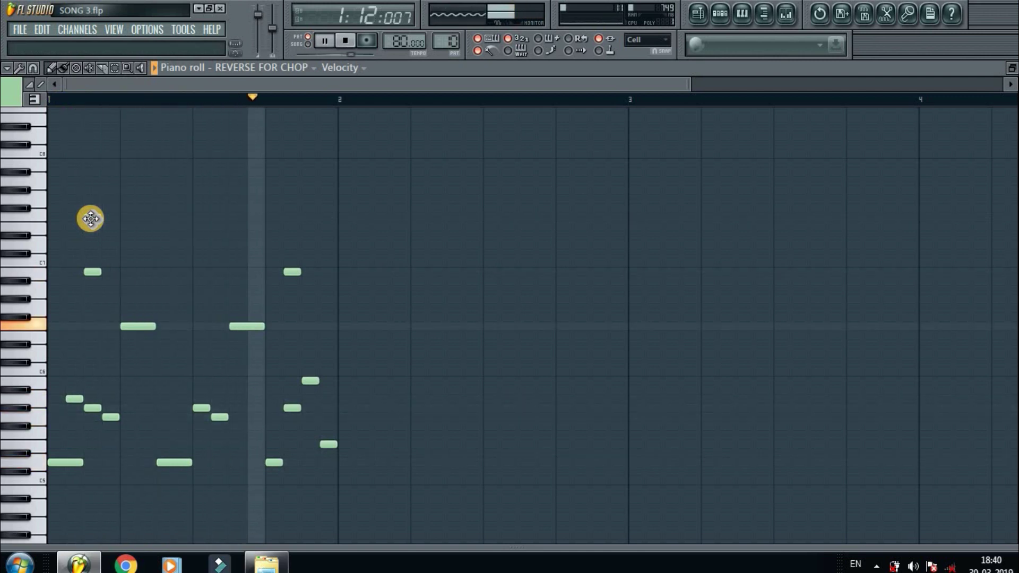
Step: Add one-step slide notes at F7 on step 3 and at C6 on step 5
click(90, 218)
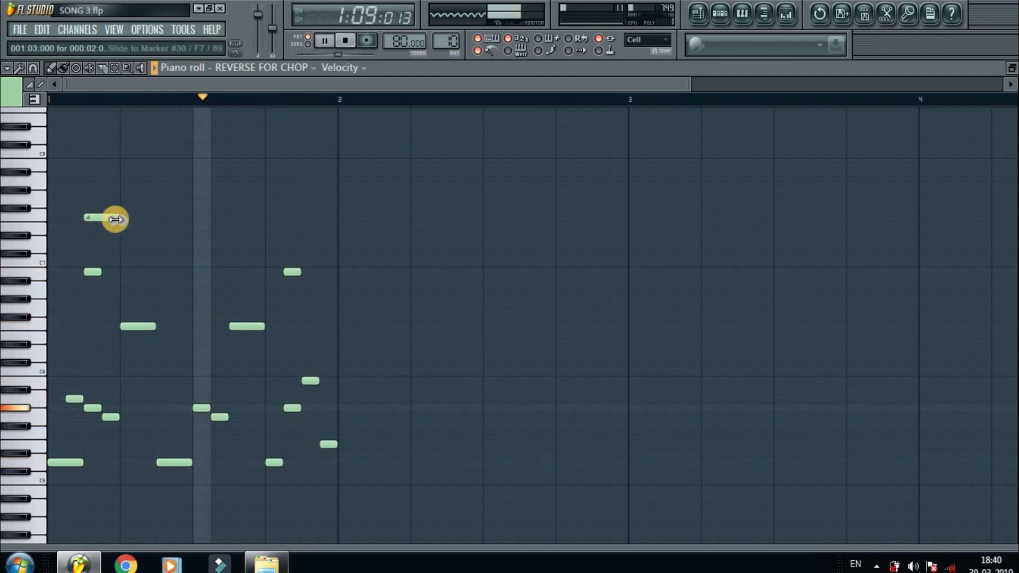
drag(115, 219, 100, 216)
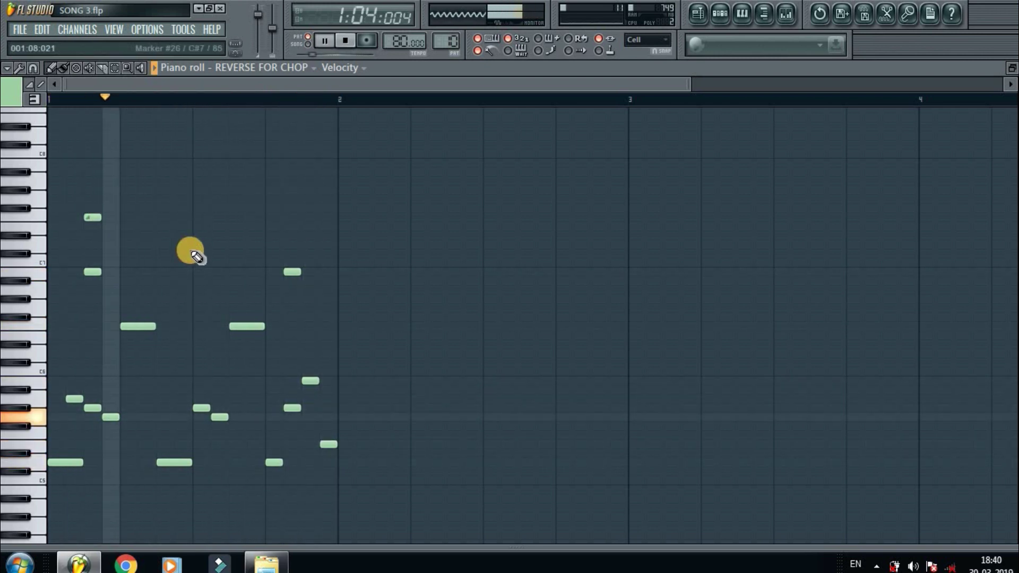
click(126, 371)
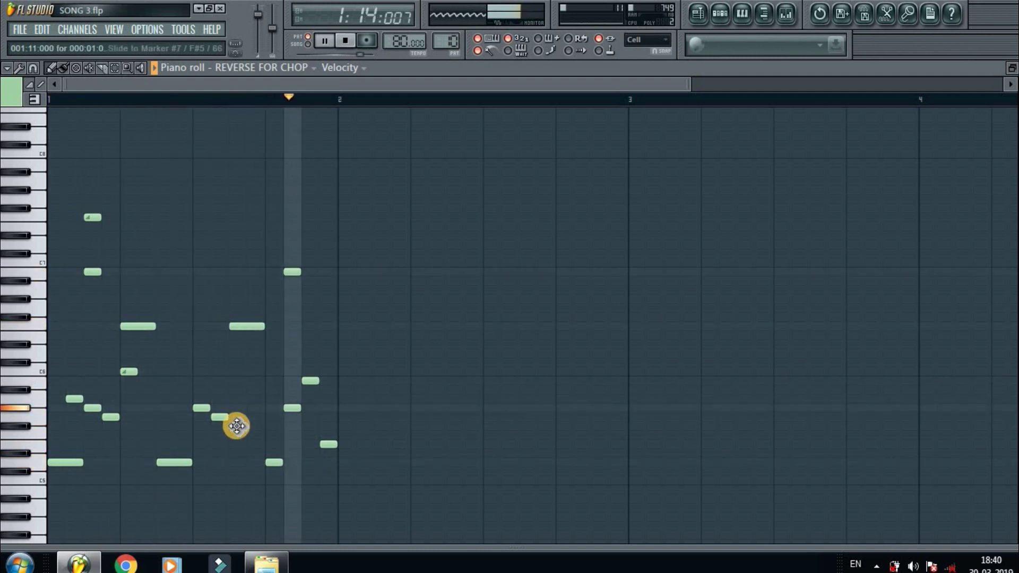
Step: Add a two-step D7 slide note at step 11 and a one-step A#4 slide note at step 16, then stop playback
click(234, 308)
drag(244, 272, 238, 244)
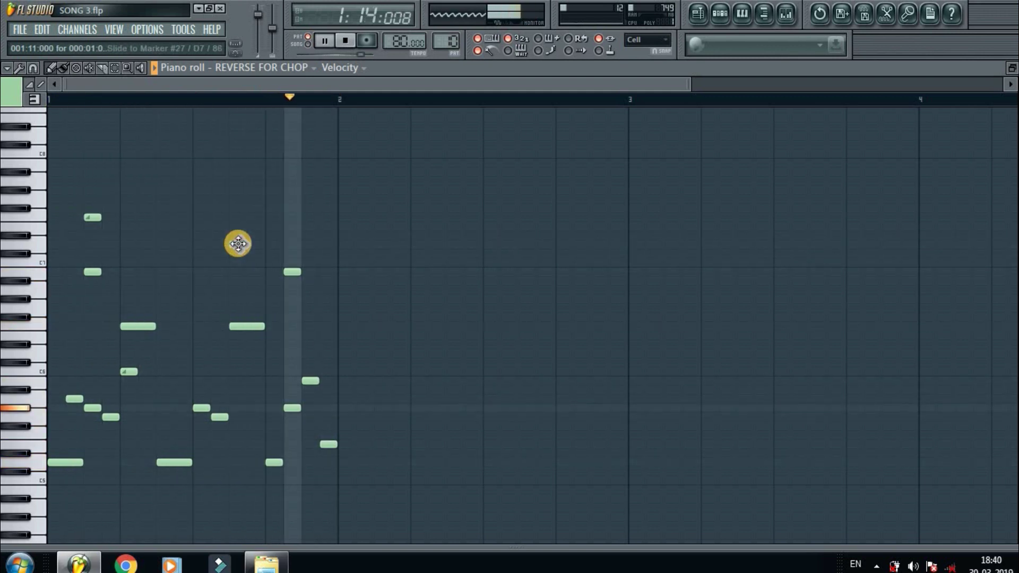
drag(245, 245, 255, 246)
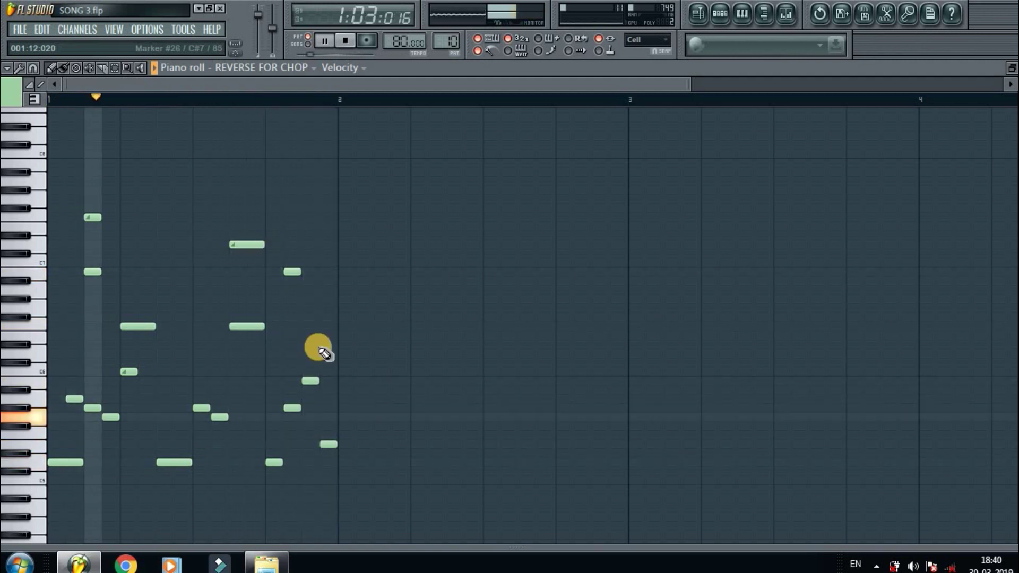
click(326, 481)
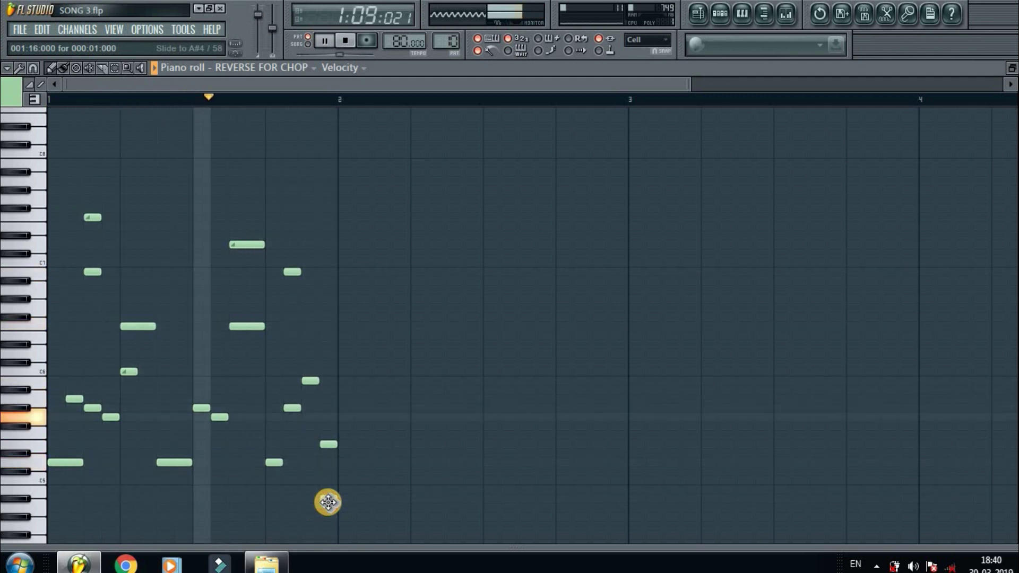
key(space)
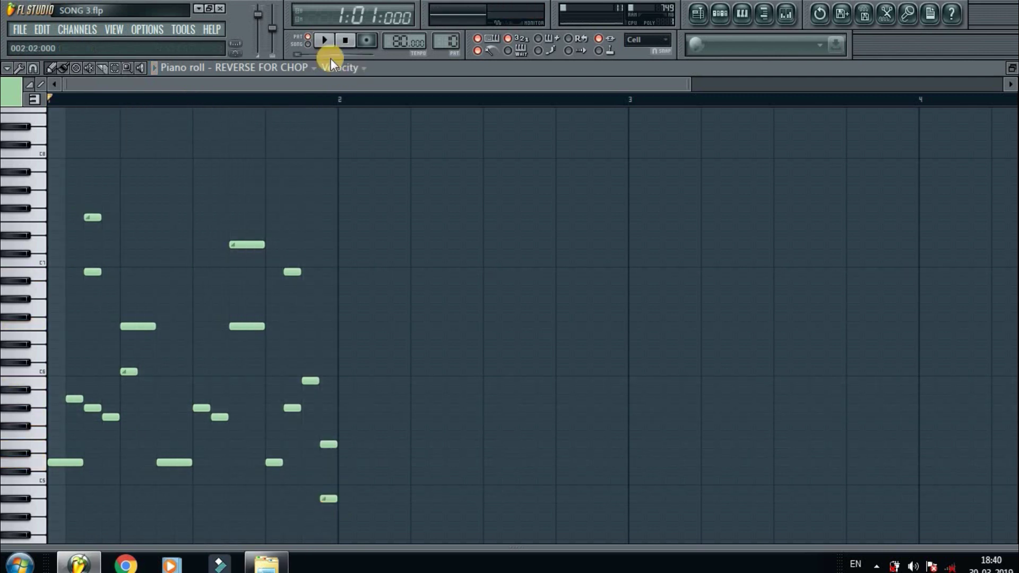
Step: Show the mixer, select the MAIN CHOP track and play the pattern through its effects
click(786, 12)
click(462, 286)
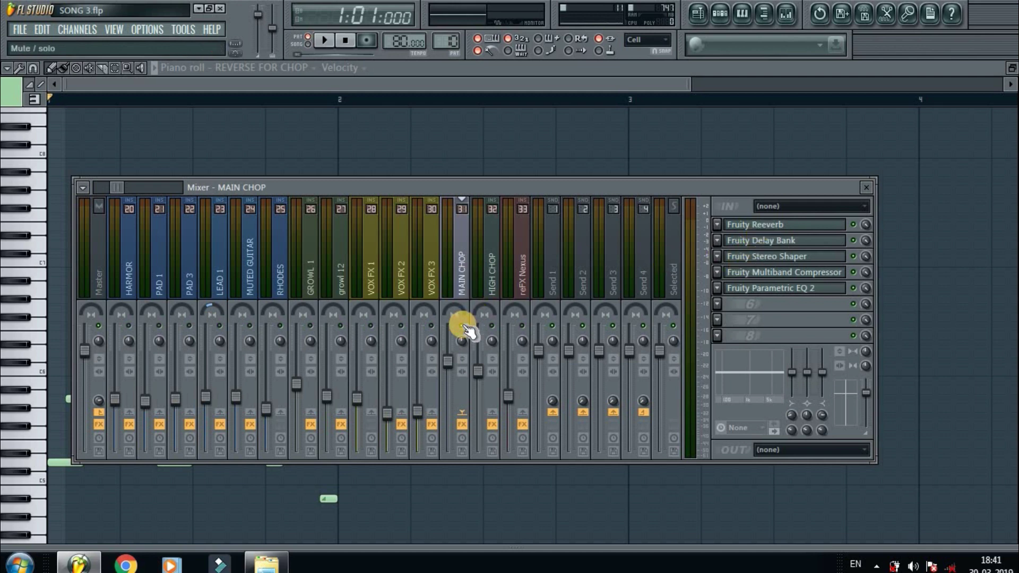
key(space)
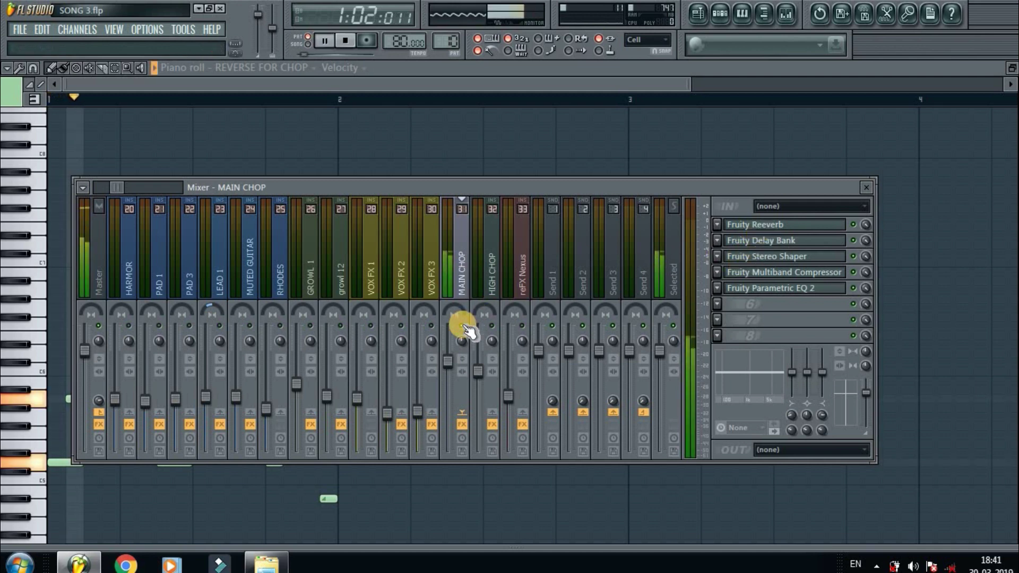
Step: Bypass all five MAIN CHOP effects, from Fruity Reeverb to Fruity Parametric EQ 2, to hear the dry chops
click(853, 225)
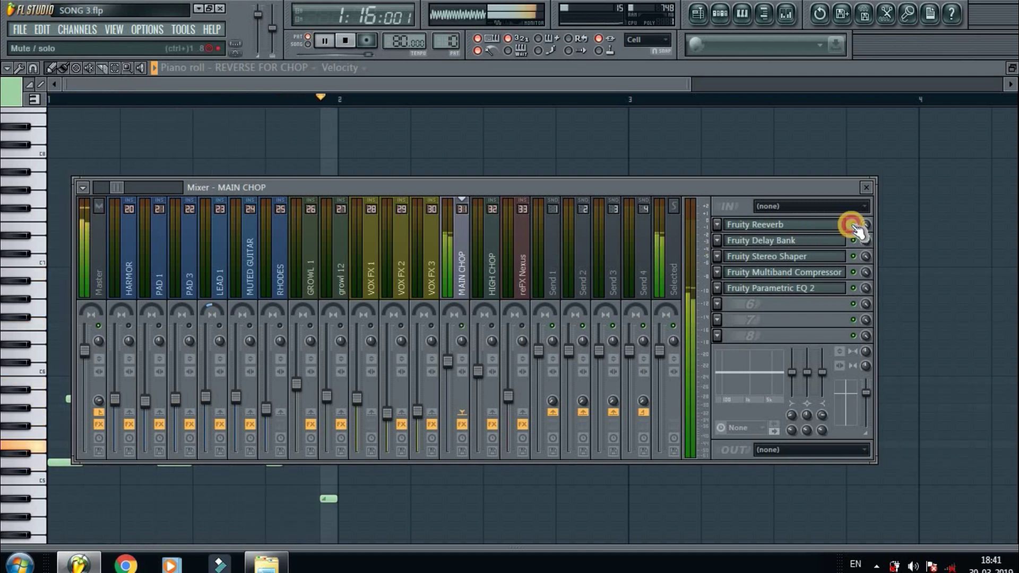
click(853, 240)
click(852, 256)
click(853, 272)
click(853, 288)
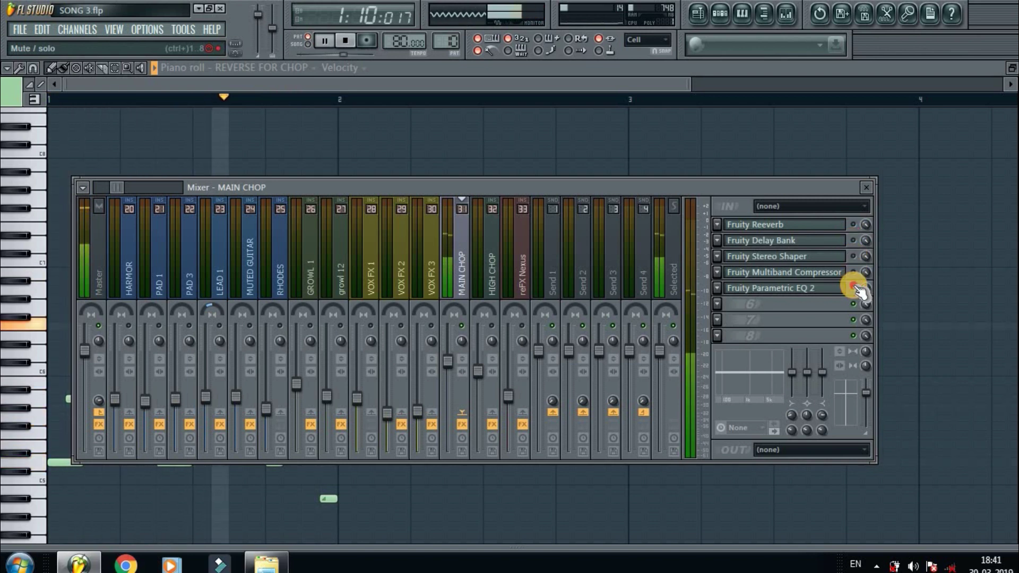
key(space)
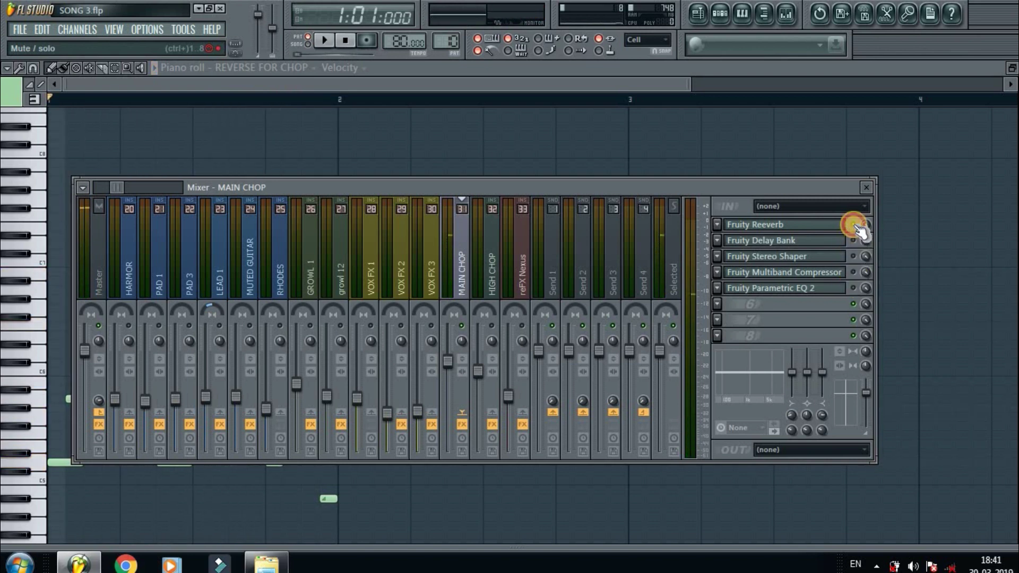
Step: Re-enable the MAIN CHOP effects one by one during playback, checking the wet level in Fruity Delay Bank
key(space)
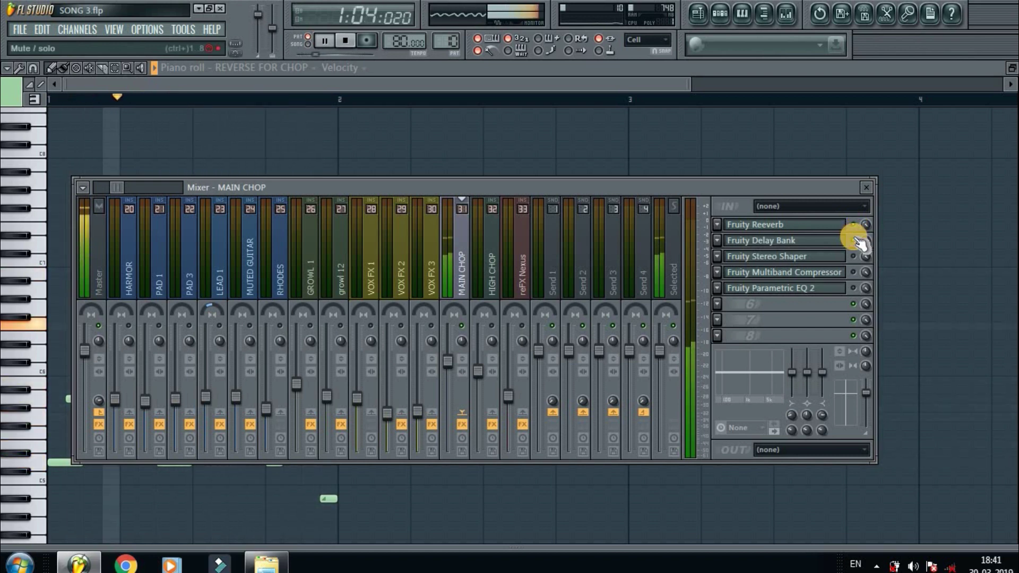
click(839, 238)
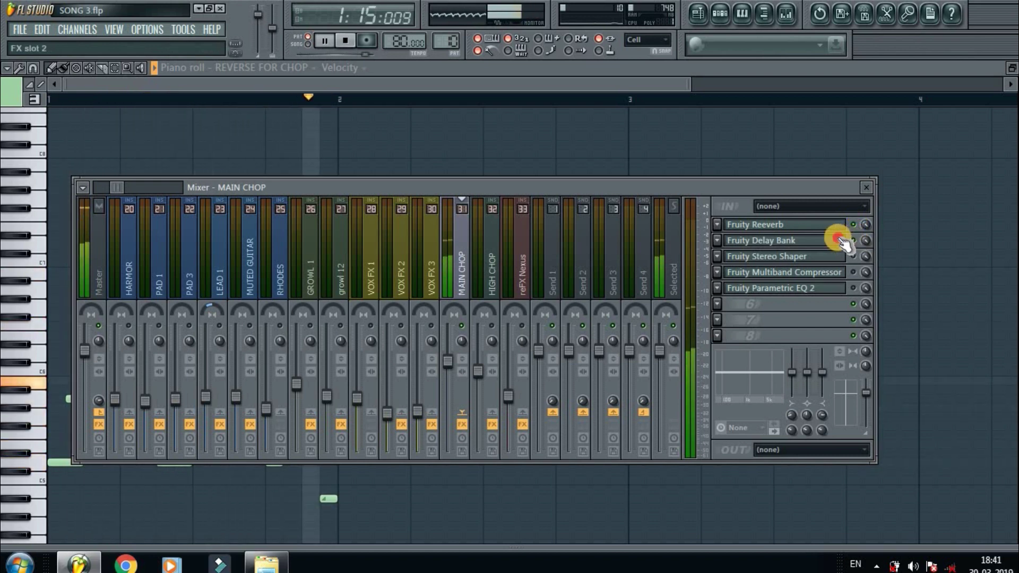
click(342, 232)
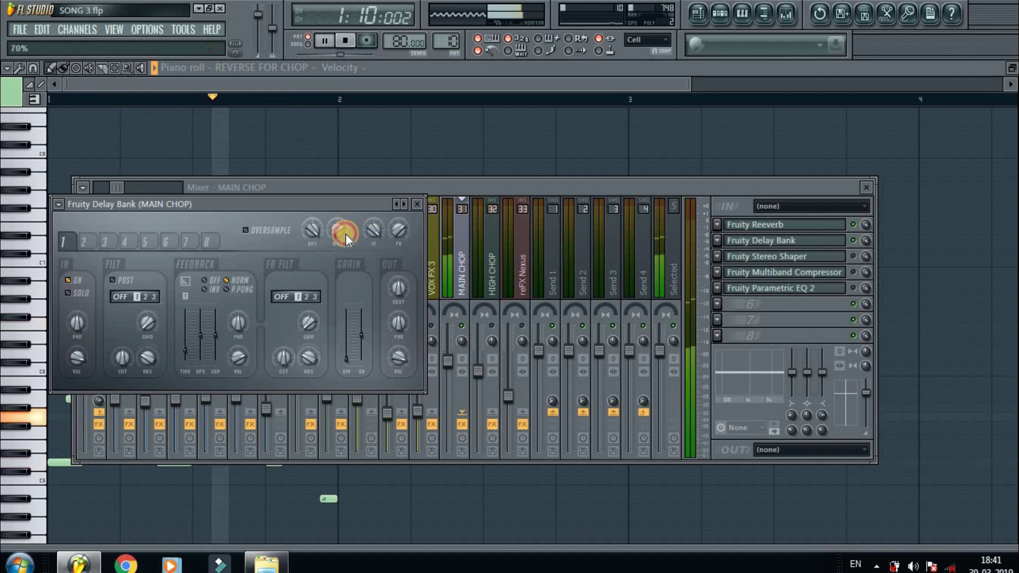
click(344, 232)
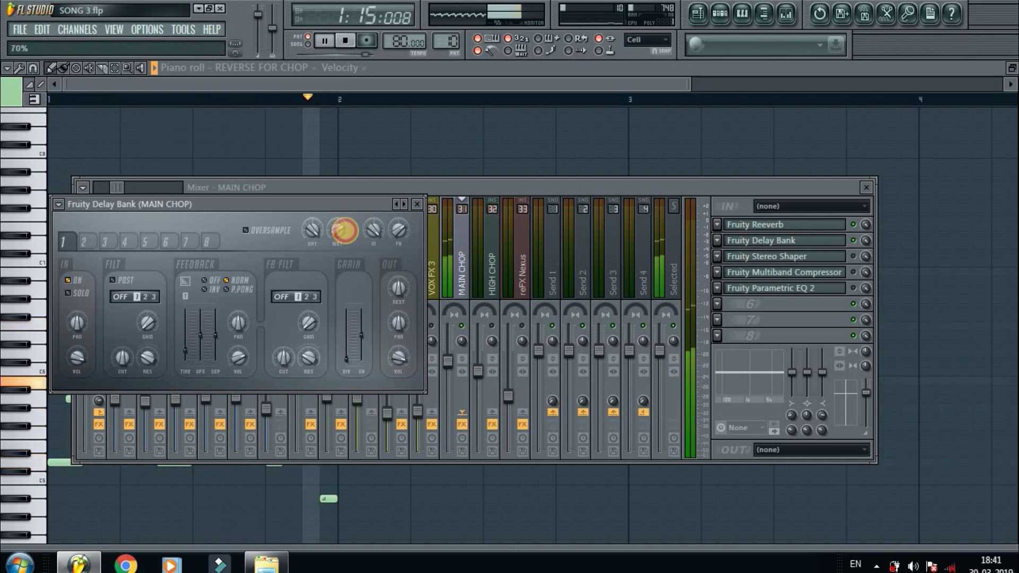
click(853, 260)
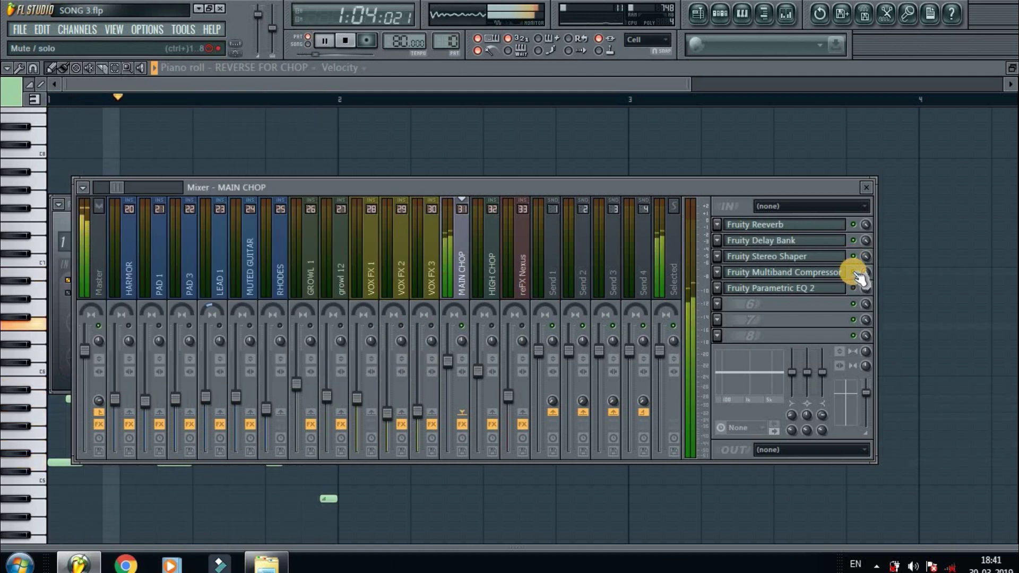
click(853, 288)
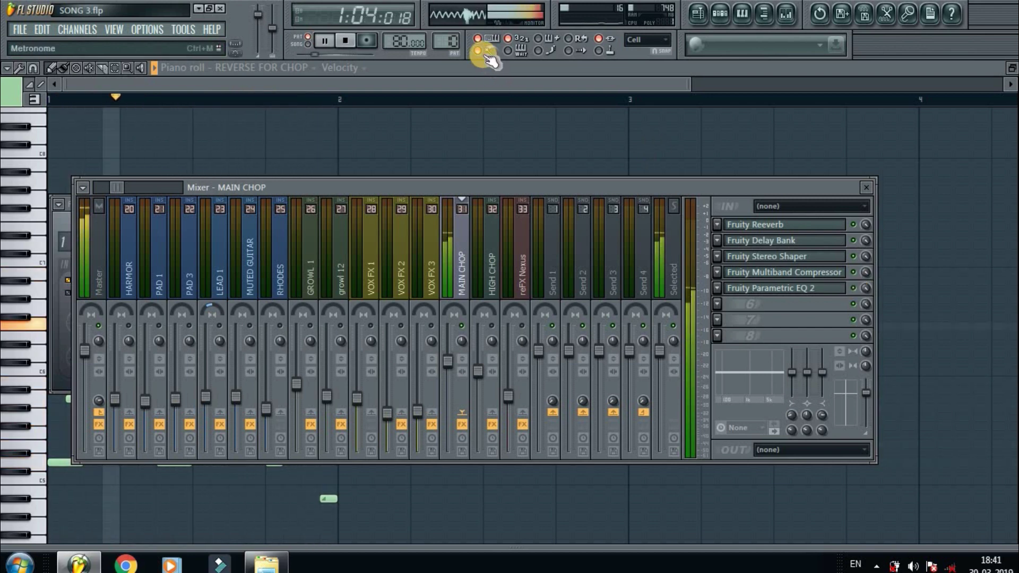
key(space)
Step: Place Pattern 10 on Track 1 at bar 29 of the playlist and set playback to song mode from there
click(696, 13)
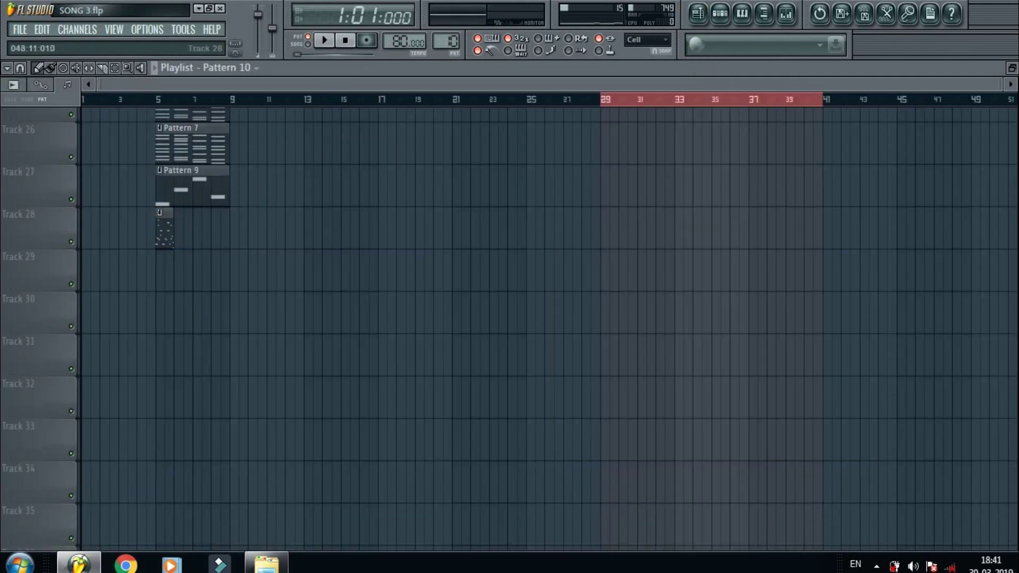
scroll(696, 133, up, 10)
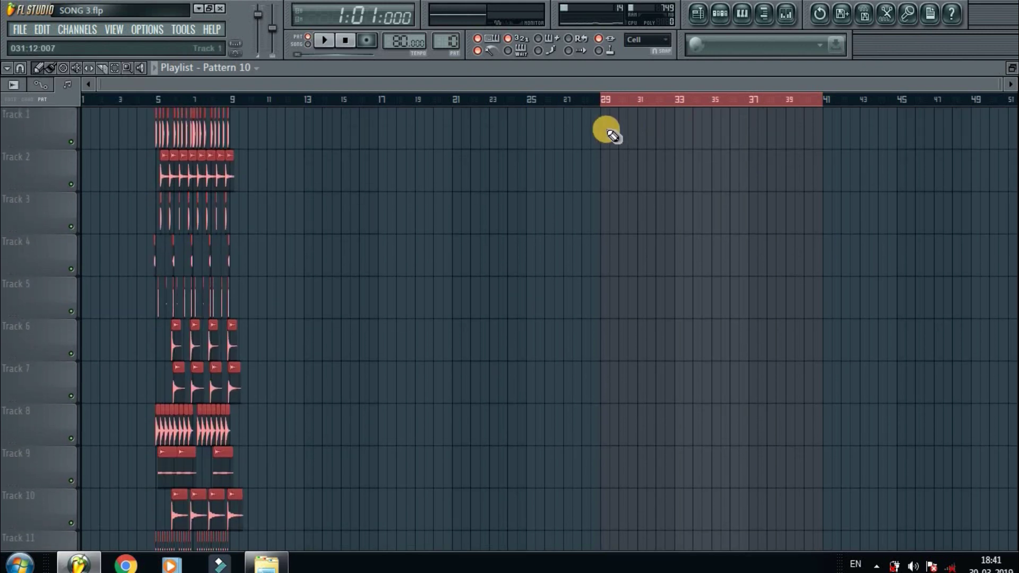
click(601, 101)
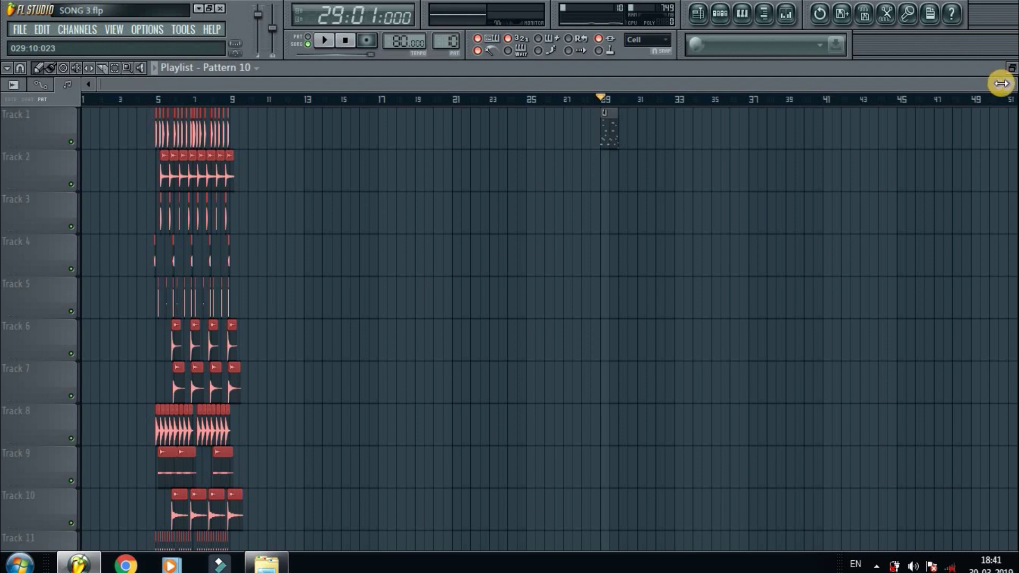
Step: Select bar 29 in the playlist and export it as a WAV file named CHOPS HIGH in the HOW TO MAKE VOCAL CHOPES folder
drag(1001, 83, 870, 78)
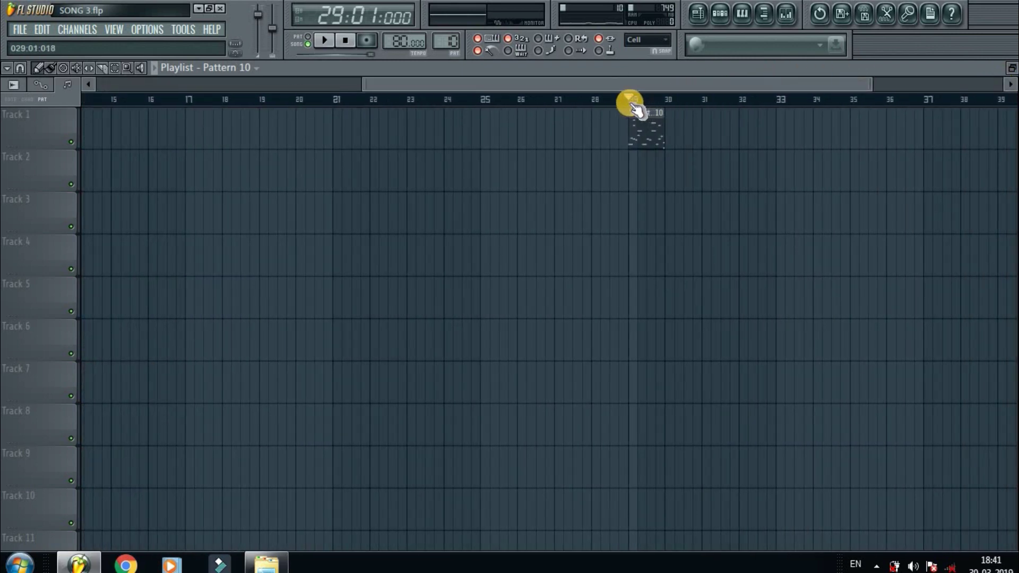
drag(638, 103, 665, 108)
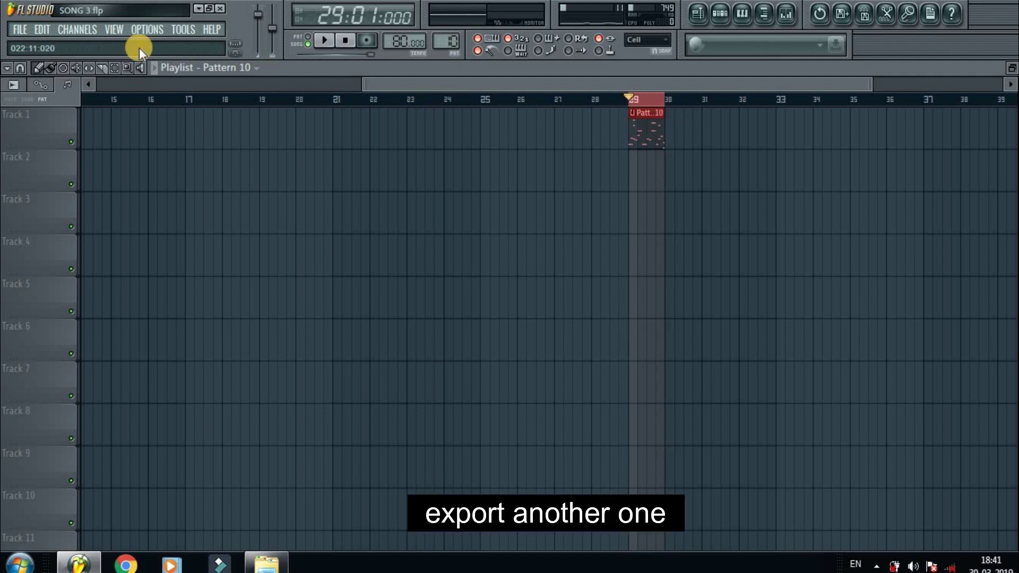
click(24, 31)
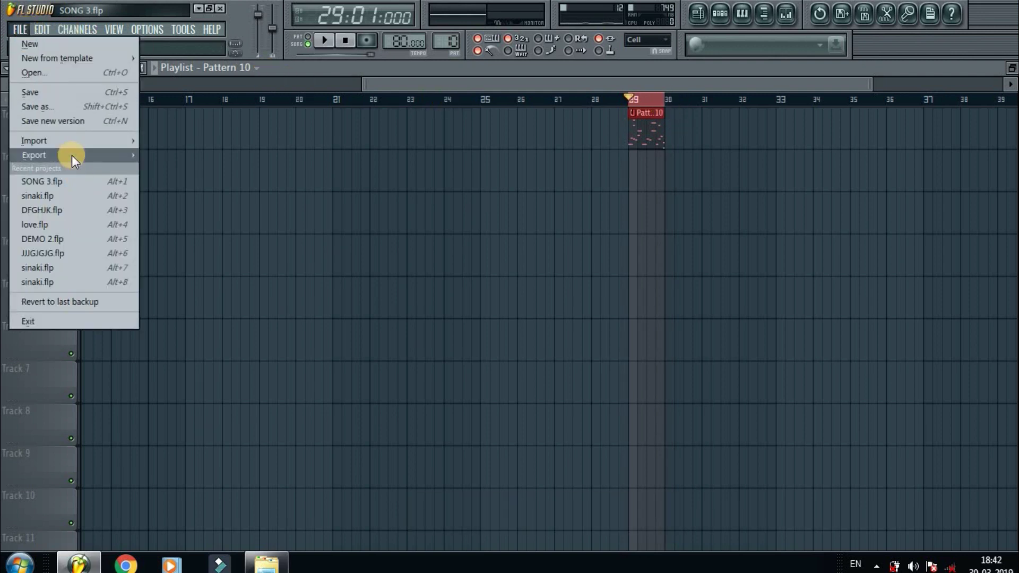
mouse_move(72, 155)
click(158, 170)
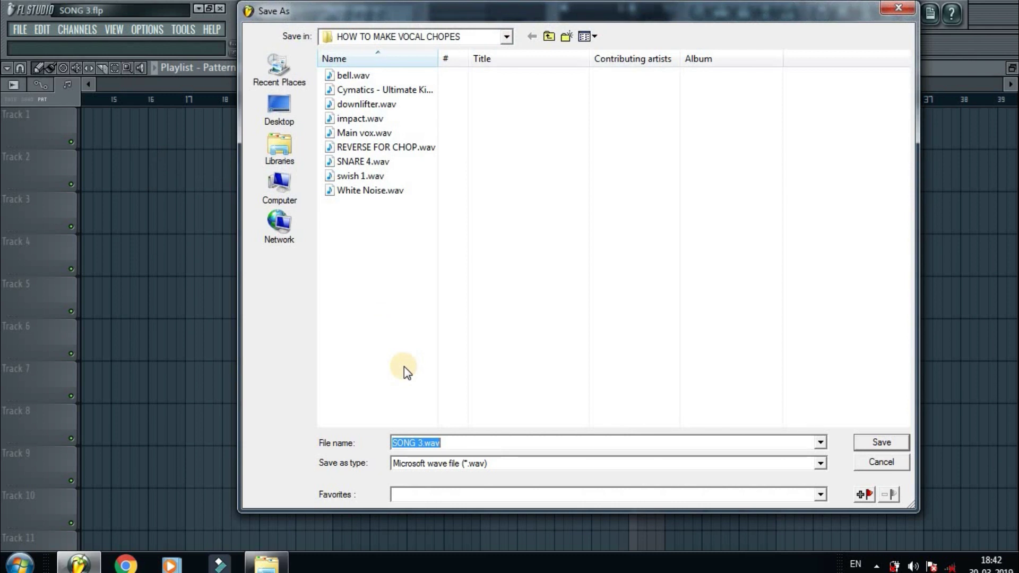
text(CHOPS HIGH)
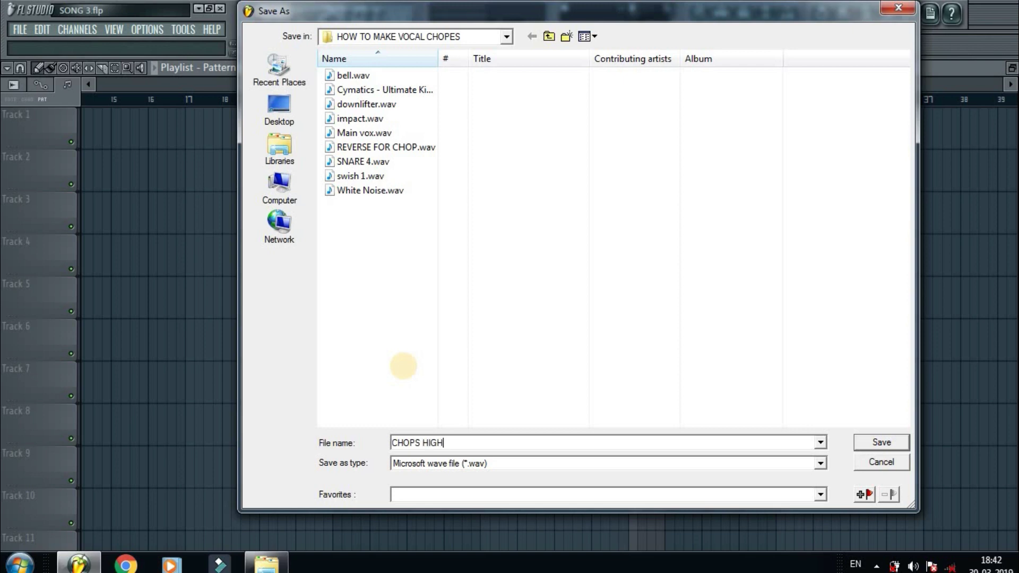
key(Return)
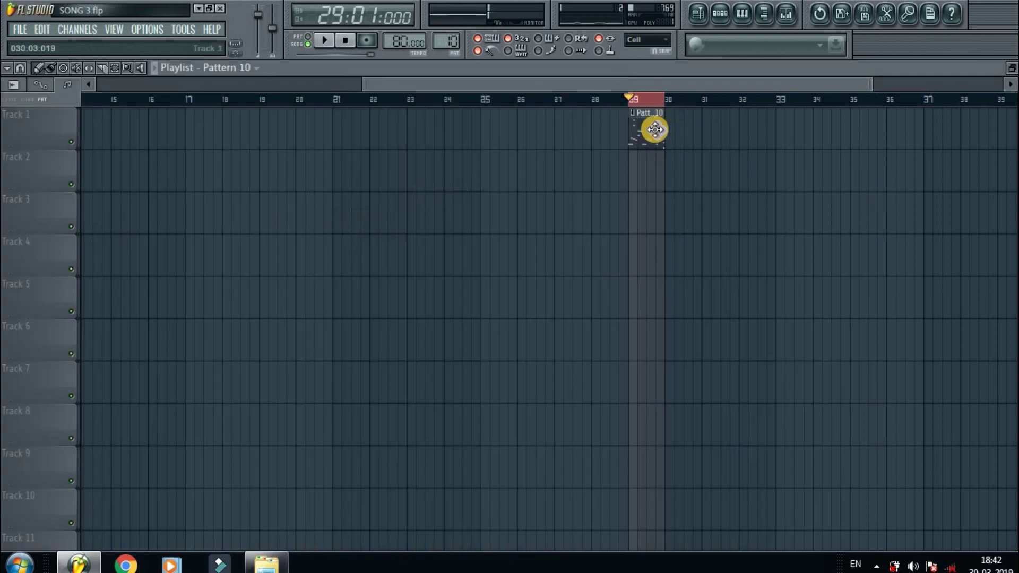
Step: Place four consecutive Pattern 10 clips on Track 28 of the playlist, filling bars 5 to 8
drag(633, 85, 225, 85)
scroll(482, 204, down, 10)
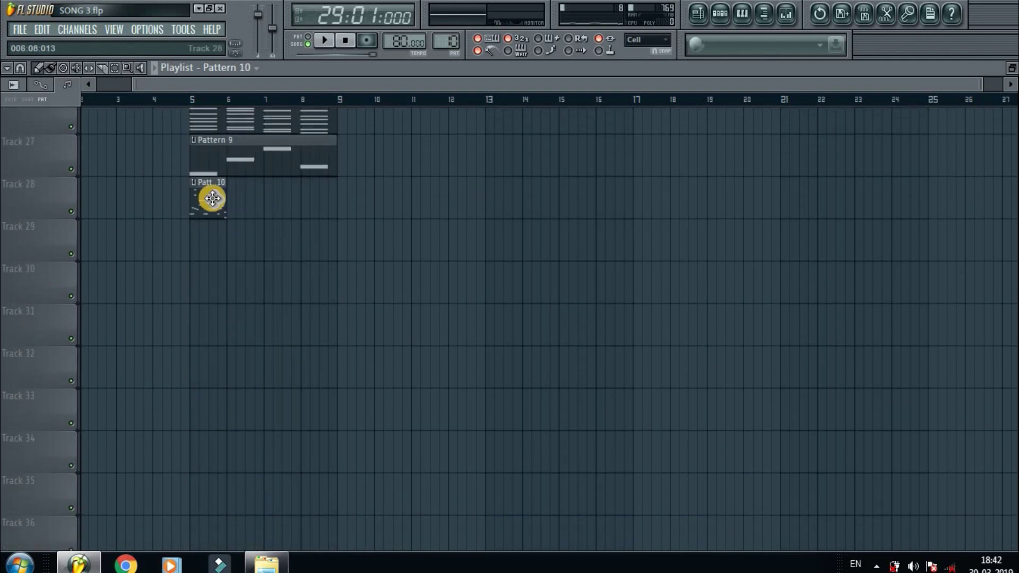
mouse_move(234, 207)
mouse_down()
mouse_move(277, 203)
mouse_move(232, 201)
mouse_up()
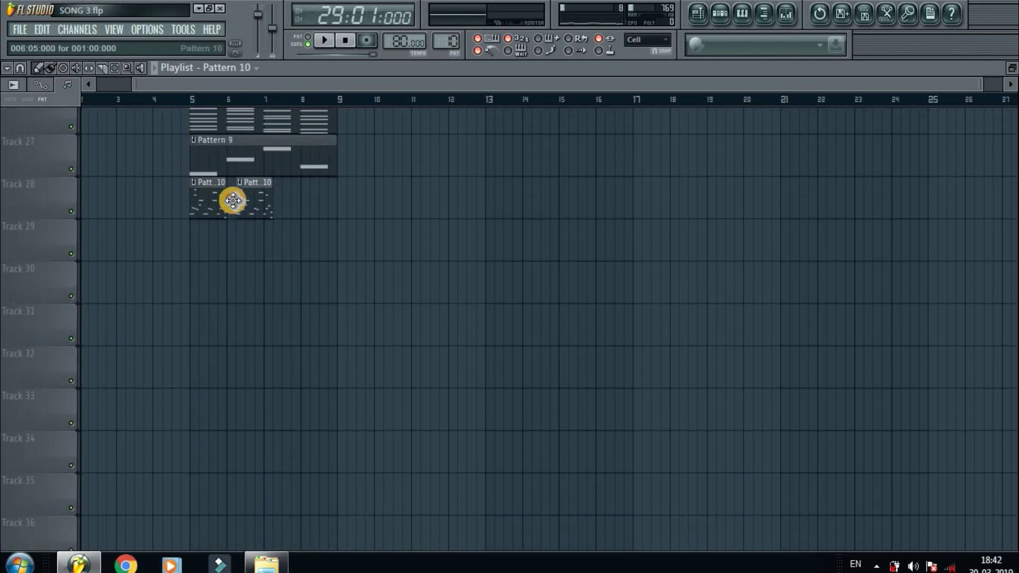
click(275, 204)
click(303, 205)
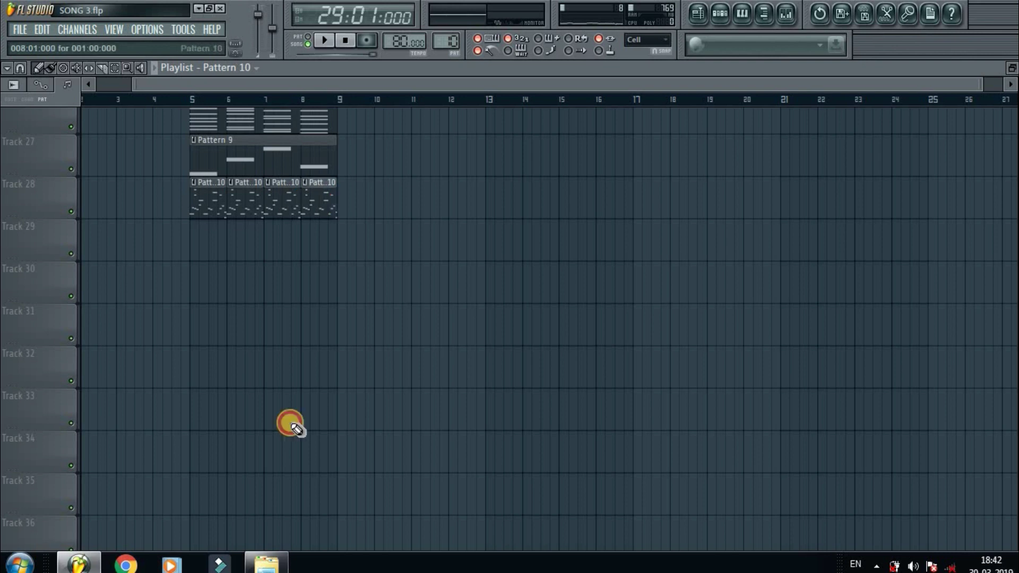
Step: Import CHOPS HIGH.wav from the project folder onto Track 29 and repeat the clip four times across bars 5 to 8
click(267, 565)
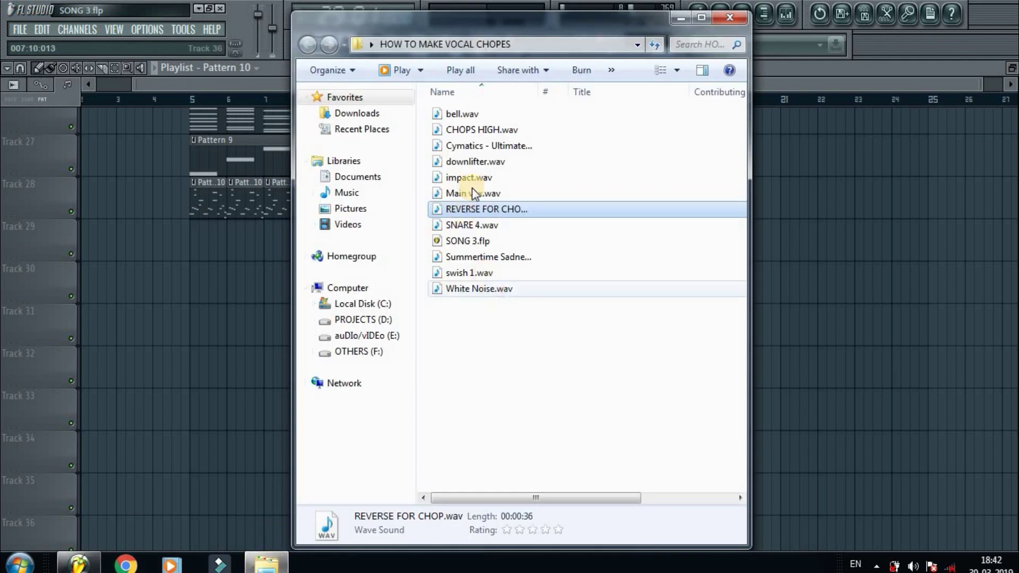
click(467, 138)
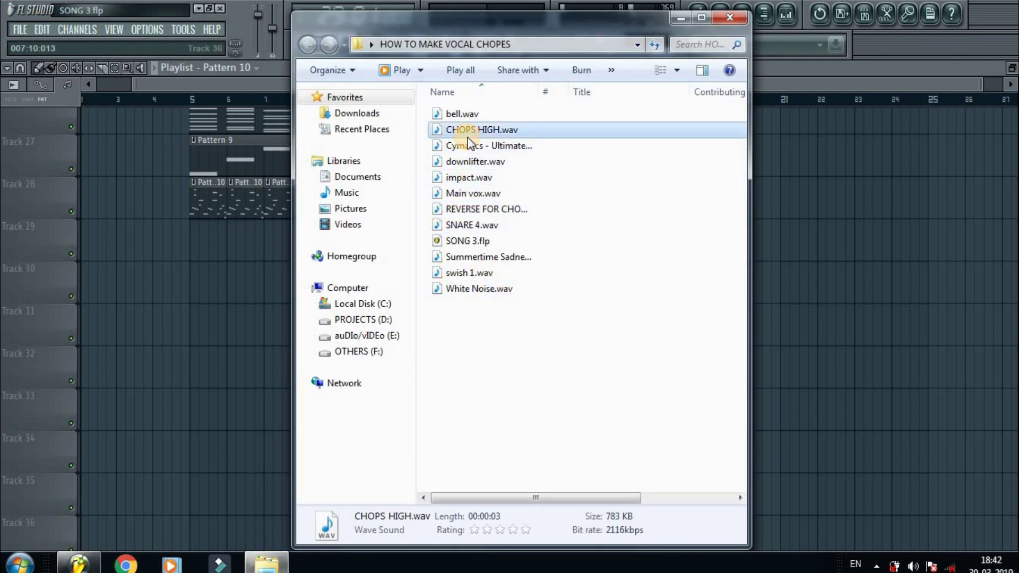
drag(213, 270, 207, 236)
click(231, 248)
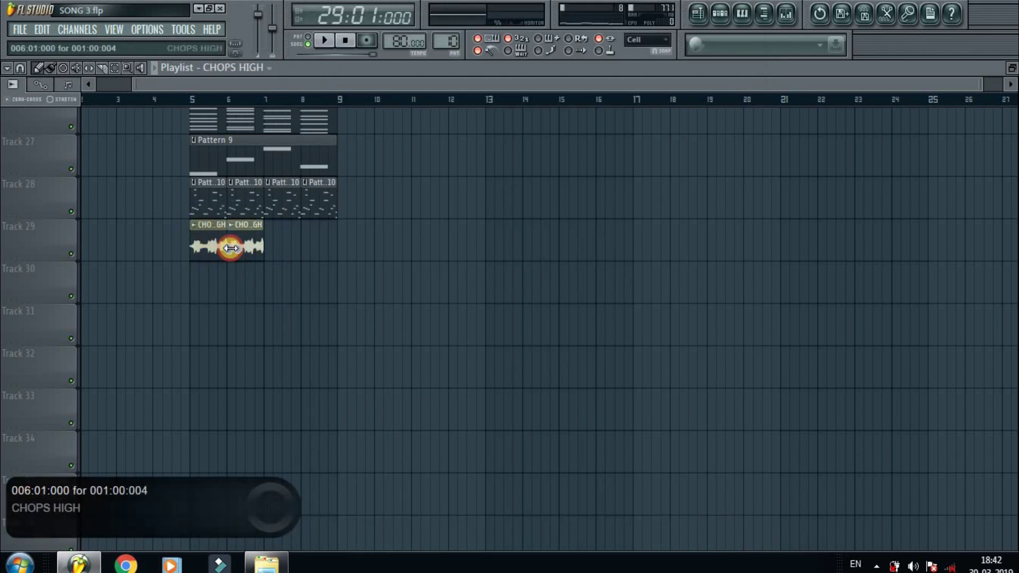
click(277, 248)
click(309, 250)
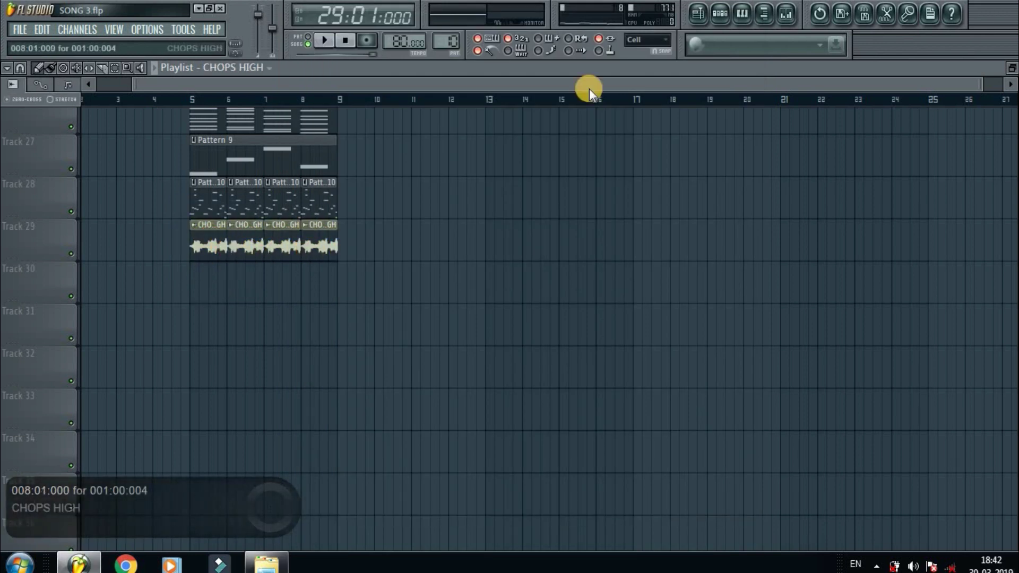
Step: Select the HIGH CHOP mixer track, set playback to bar 5 and play the song to hear the high chops in the mix
click(784, 14)
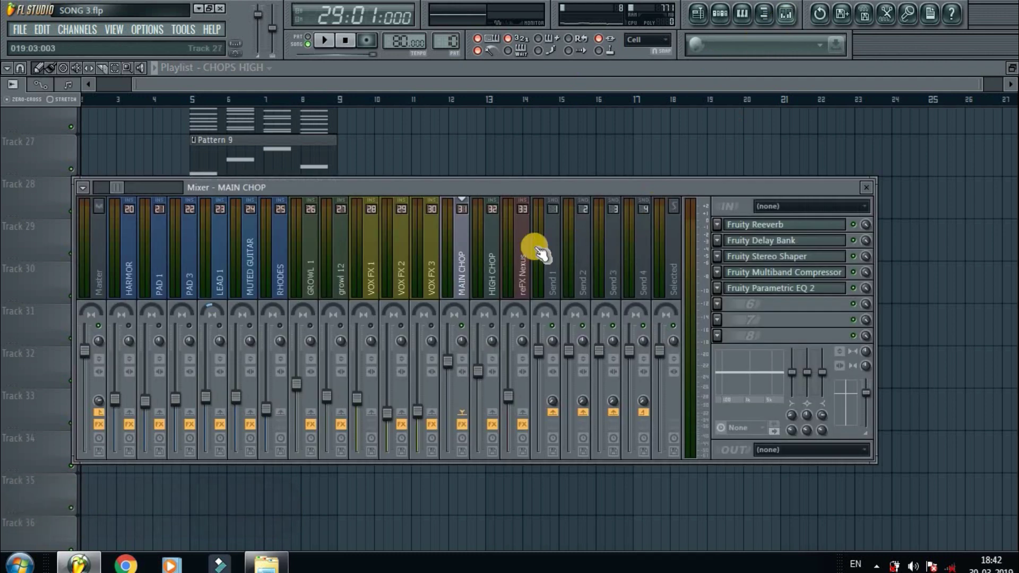
click(491, 281)
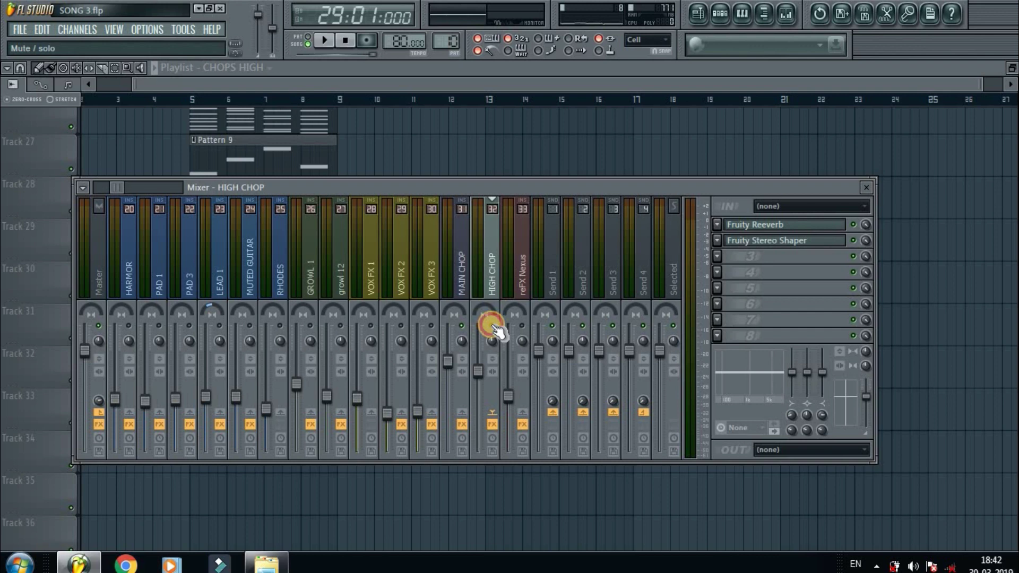
click(196, 98)
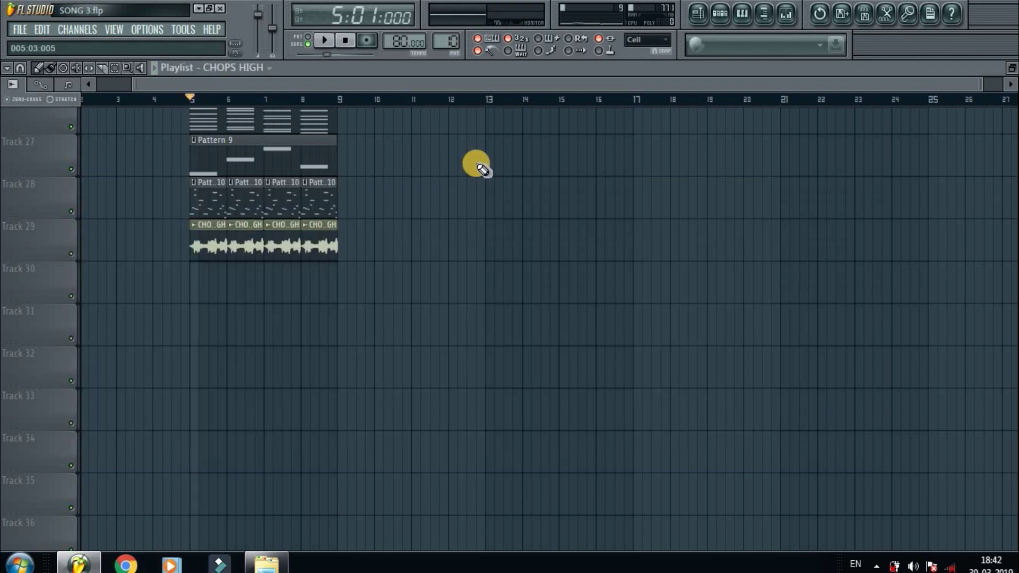
click(787, 15)
key(space)
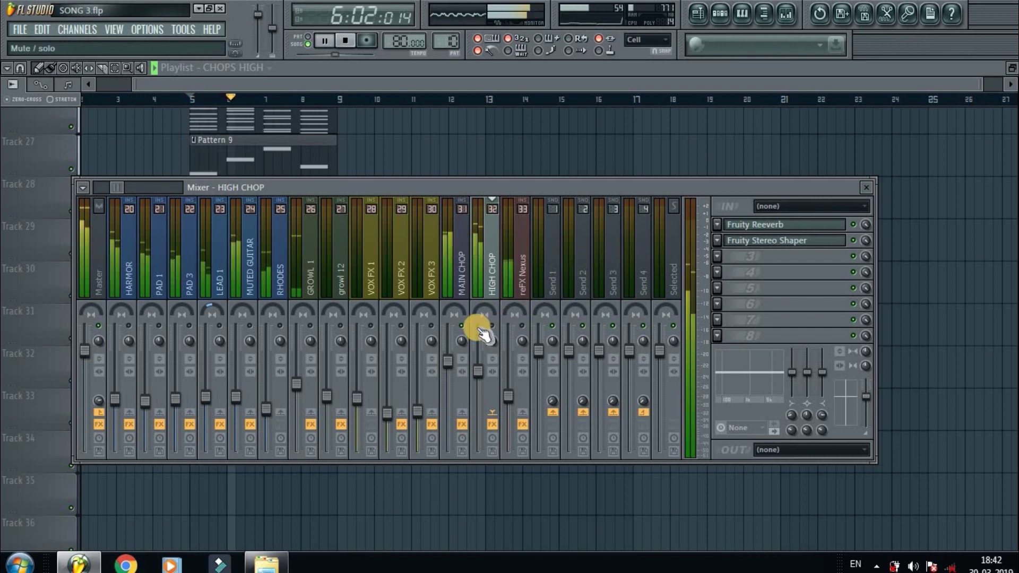
key(space)
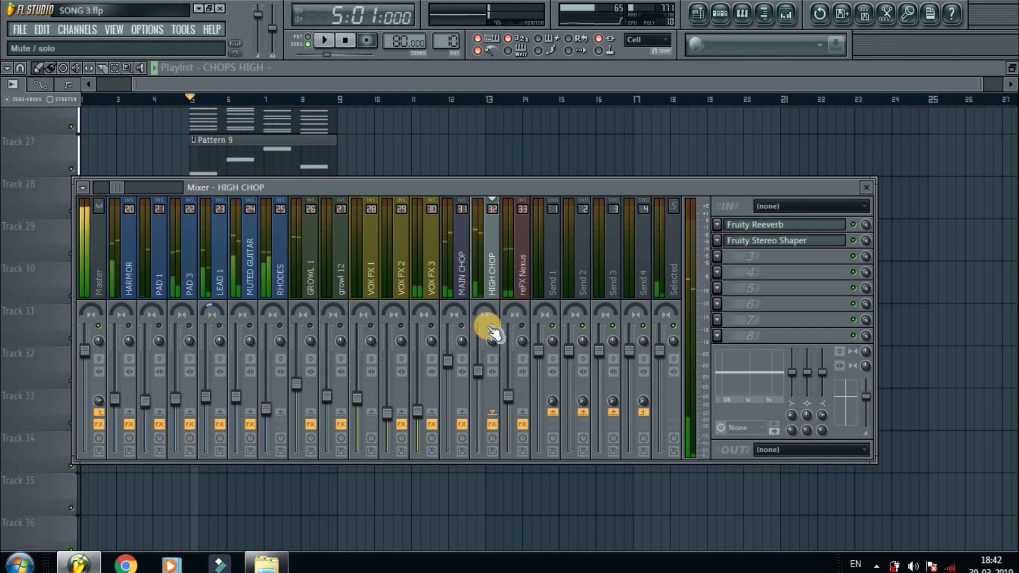
key(space)
key(space)
key(F9)
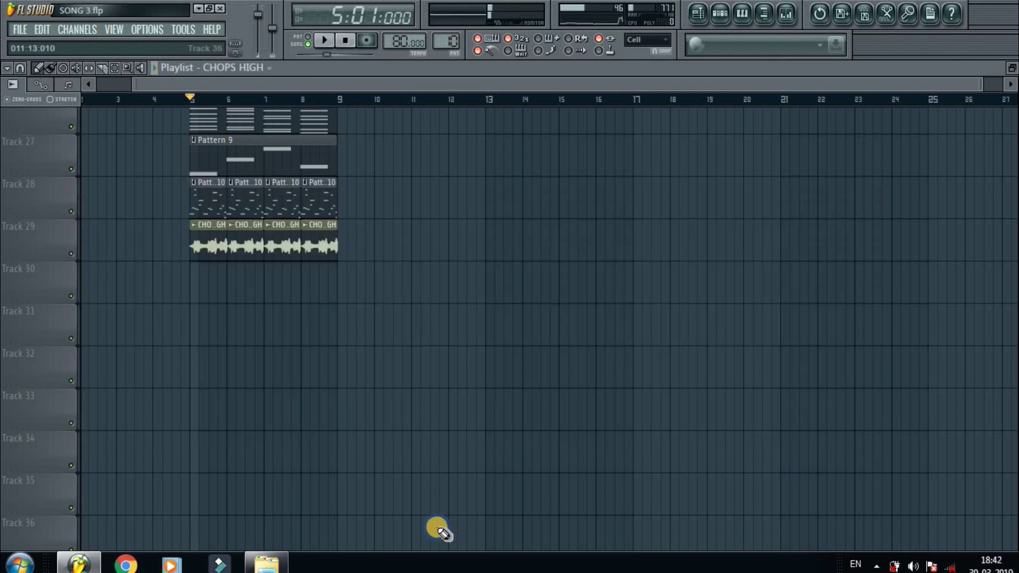
Step: In the CHOPS HIGH clip's channel settings, set the pitch knob range to 12 semitones and try the time-stretching pitch shift
double_click(215, 257)
click(758, 138)
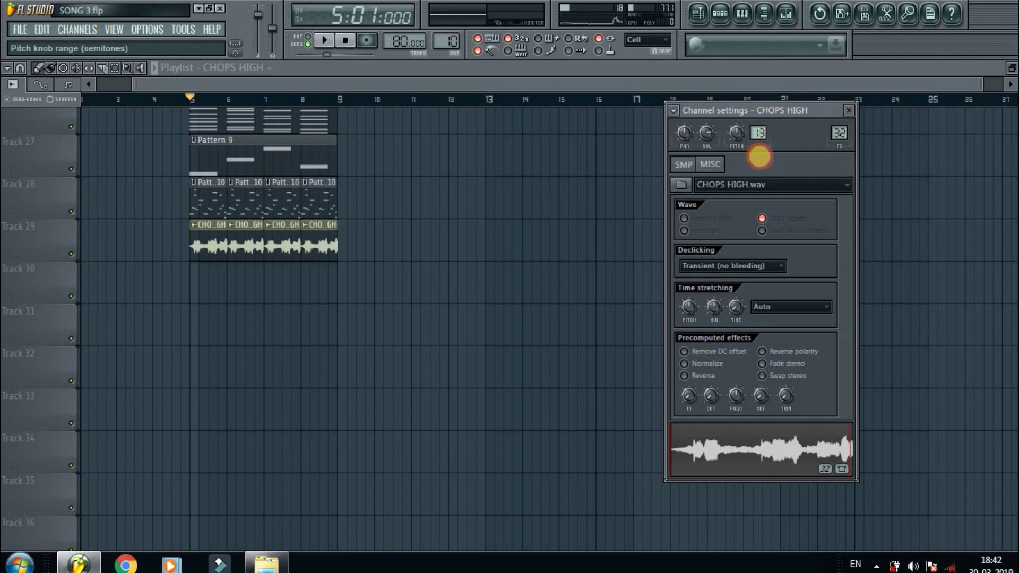
drag(692, 303, 638, 438)
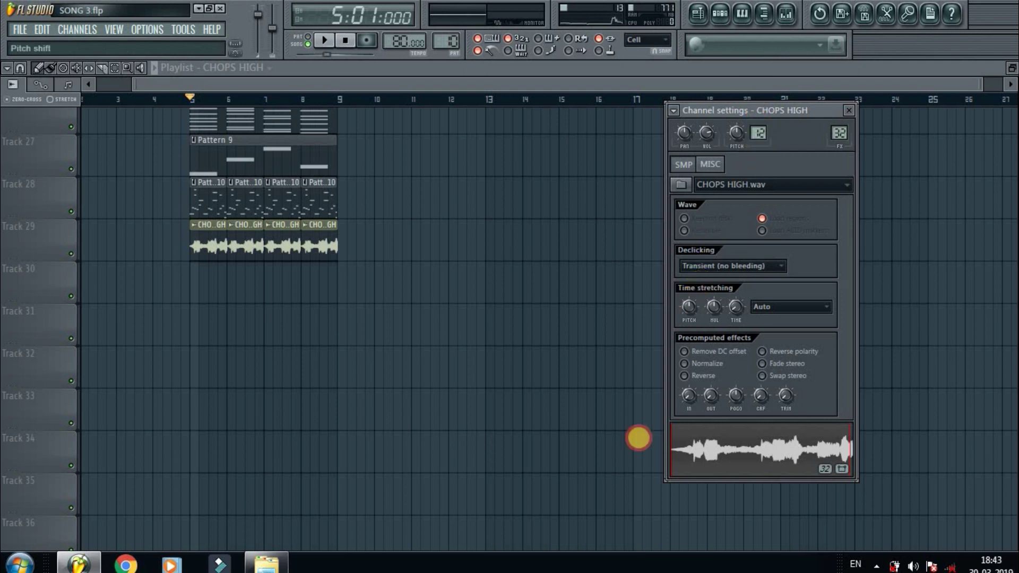
click(544, 250)
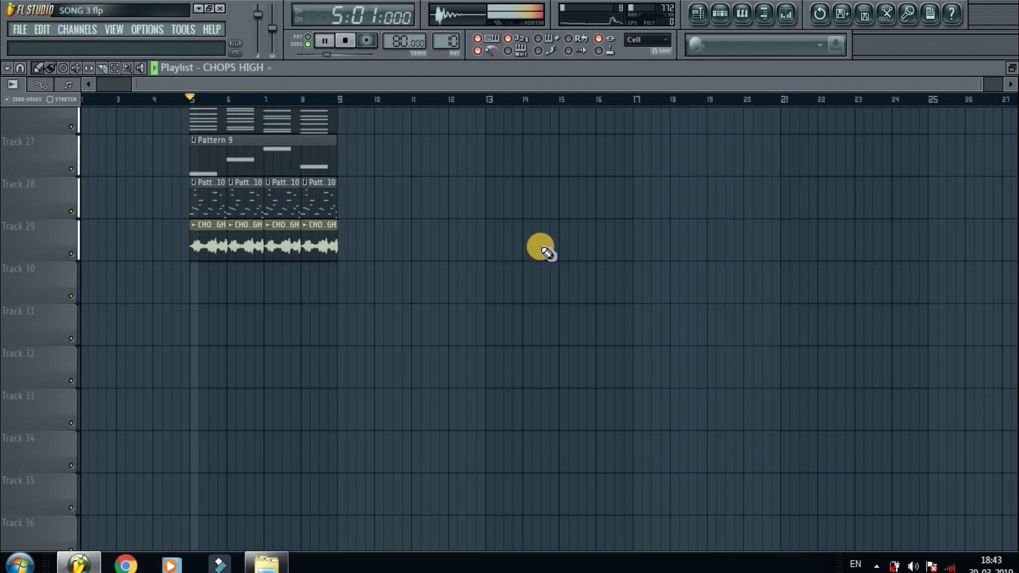
Step: Play the song with the mixer shown, toggling the mutes of MAIN CHOP and HIGH CHOP to compare the two layers
click(785, 14)
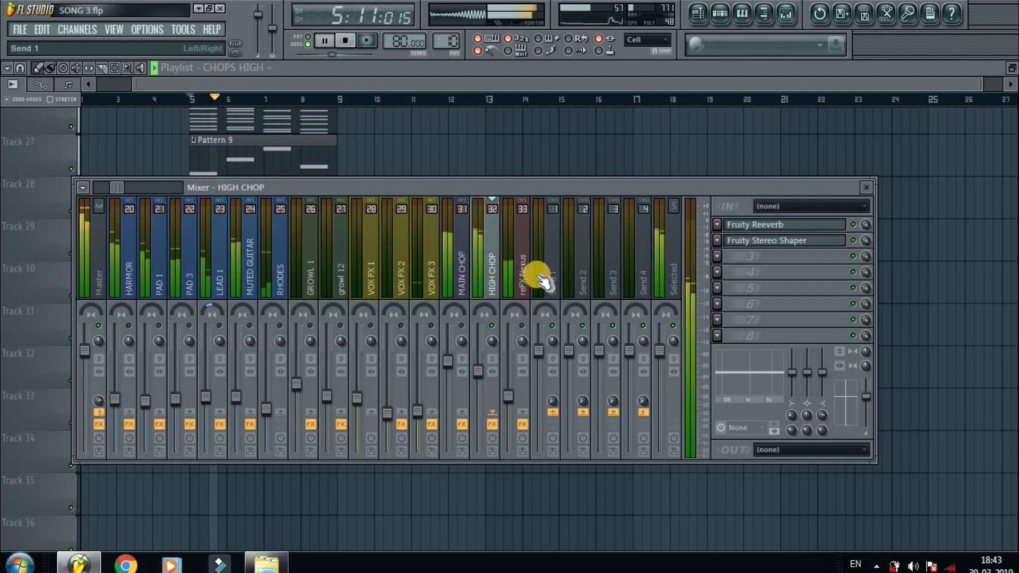
click(480, 374)
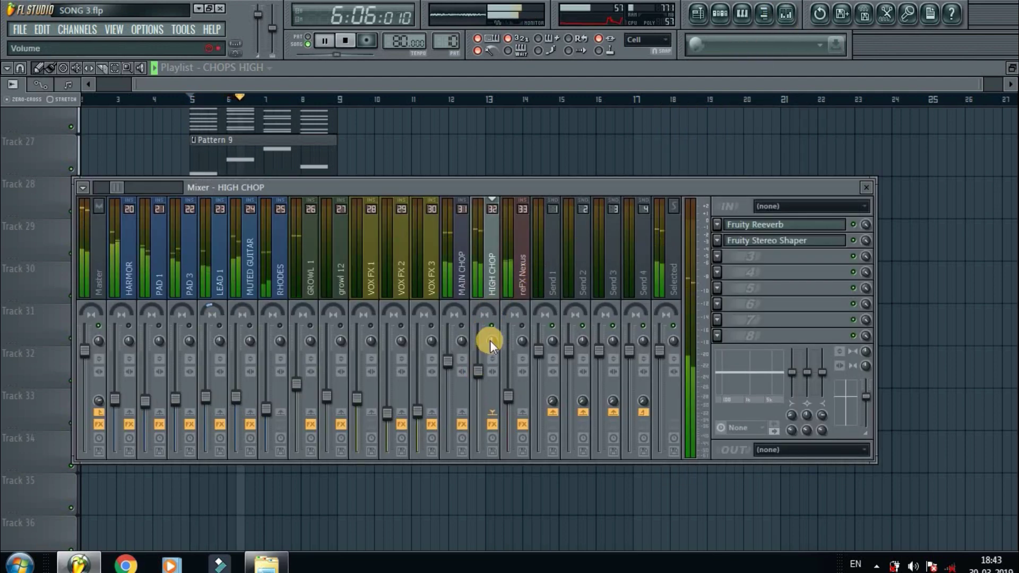
click(491, 327)
key(space)
click(462, 326)
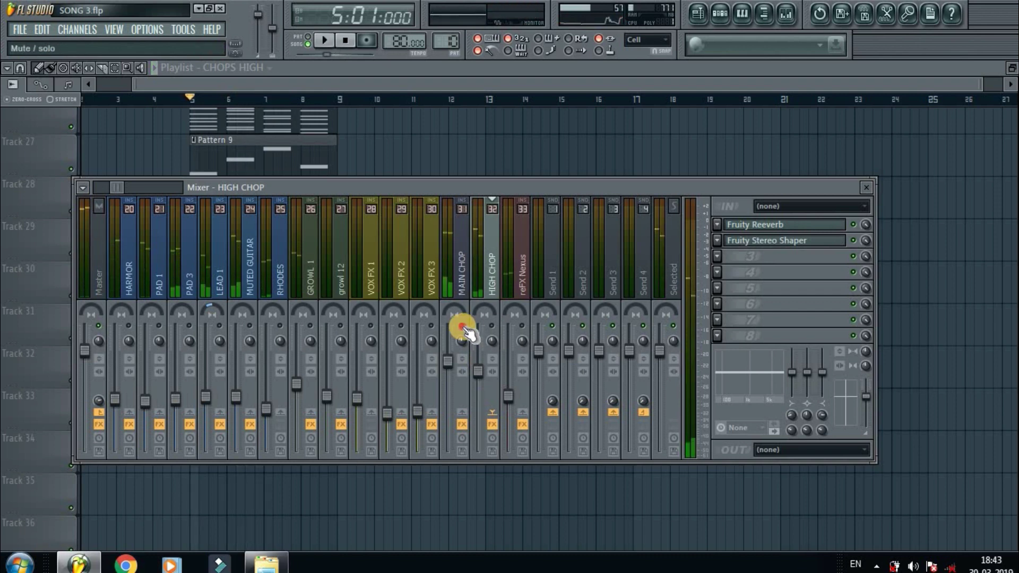
key(space)
click(489, 327)
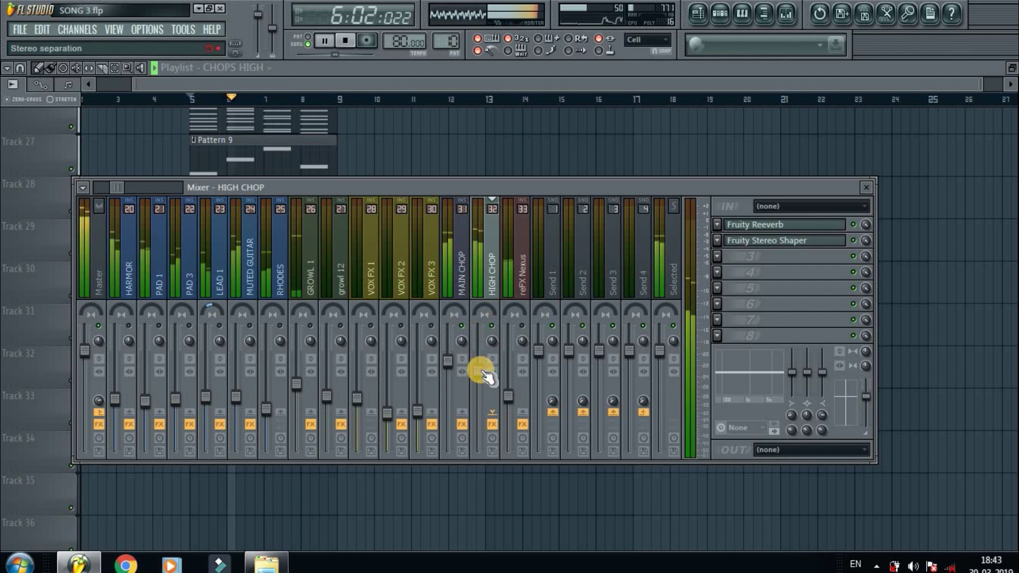
Step: Lower the HIGH CHOP mixer track's volume to 68% (-7.6 dB) during playback
drag(480, 373, 481, 383)
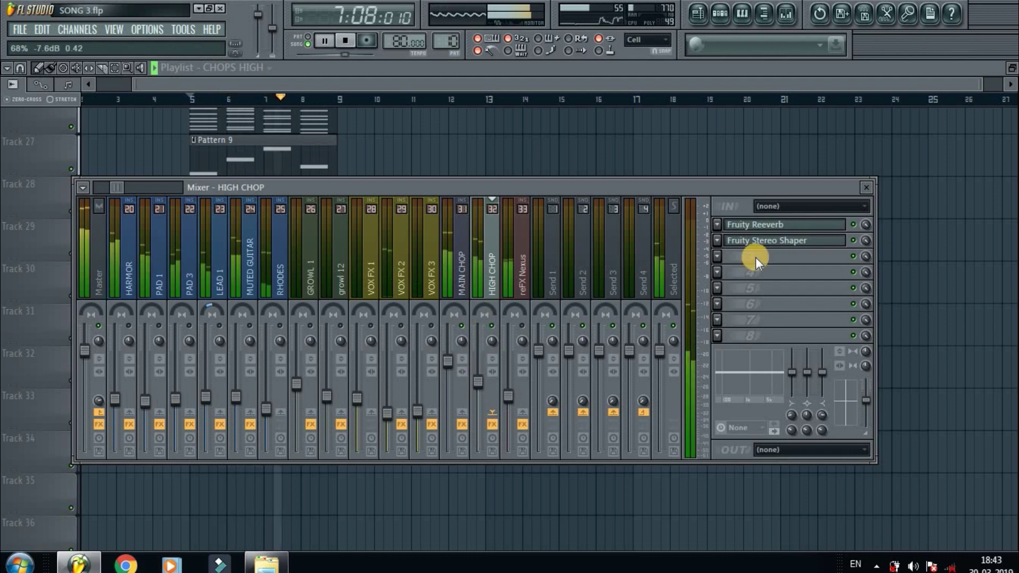
click(719, 257)
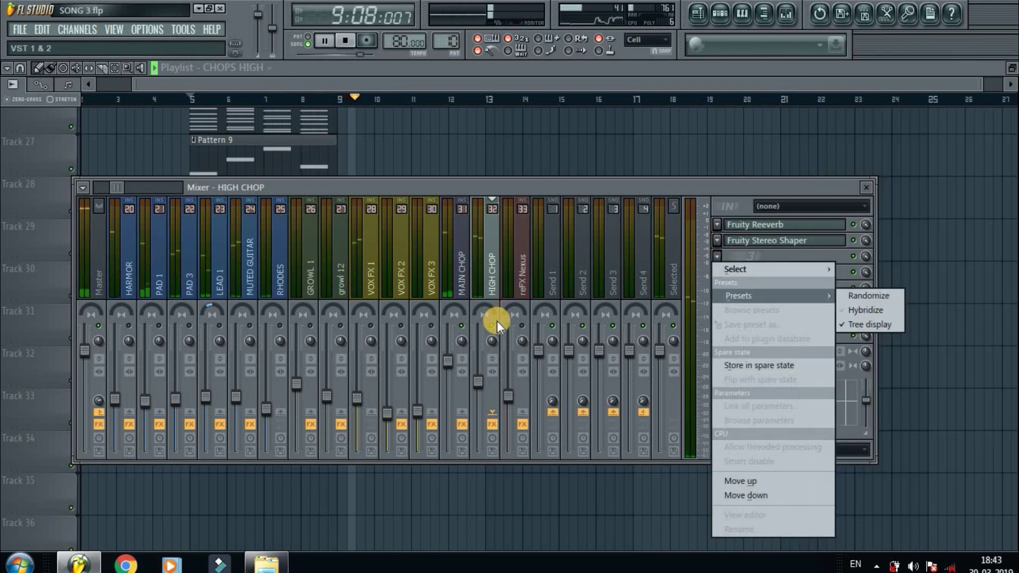
click(493, 328)
right_click(494, 328)
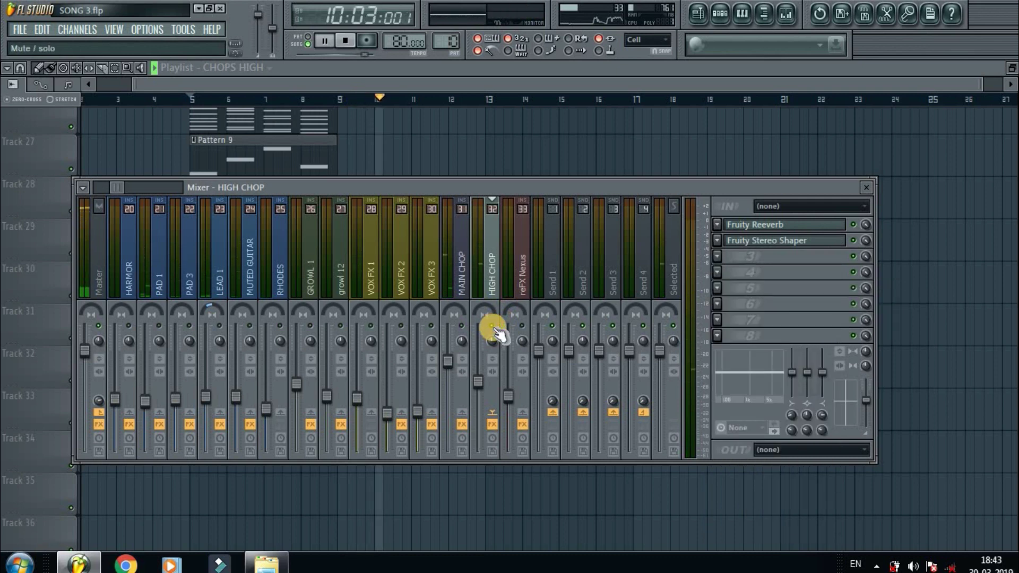
Step: Replay the song from bar 5, viewing the mixer and the playlist, to check both chop layers in the mix
key(space)
key(space)
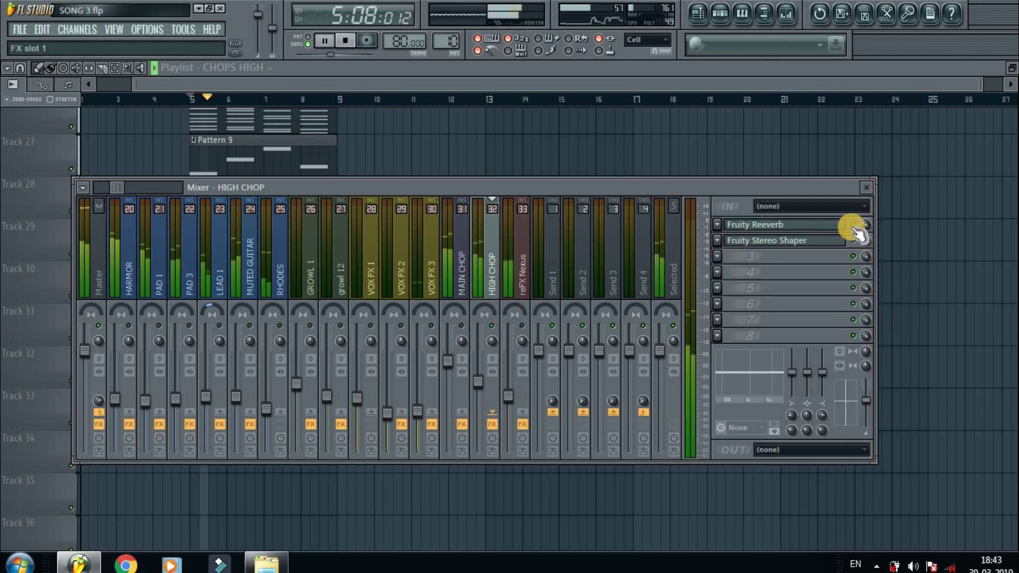
key(space)
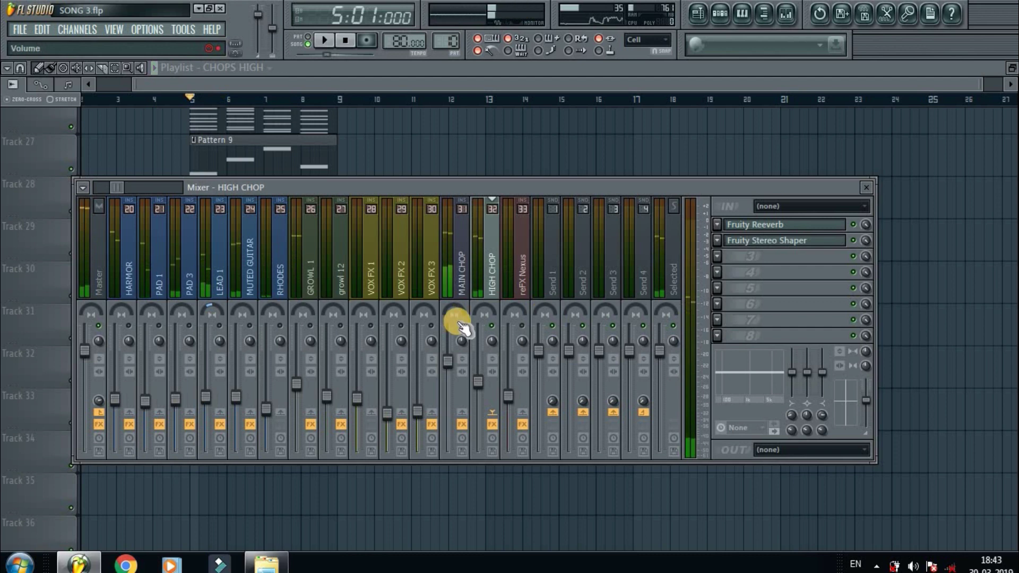
click(462, 325)
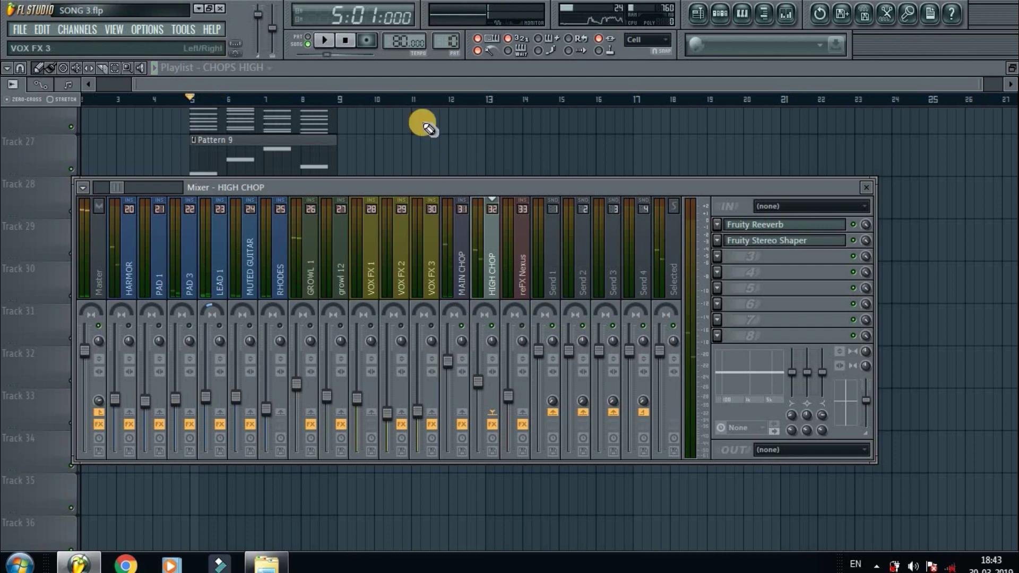
key(F9)
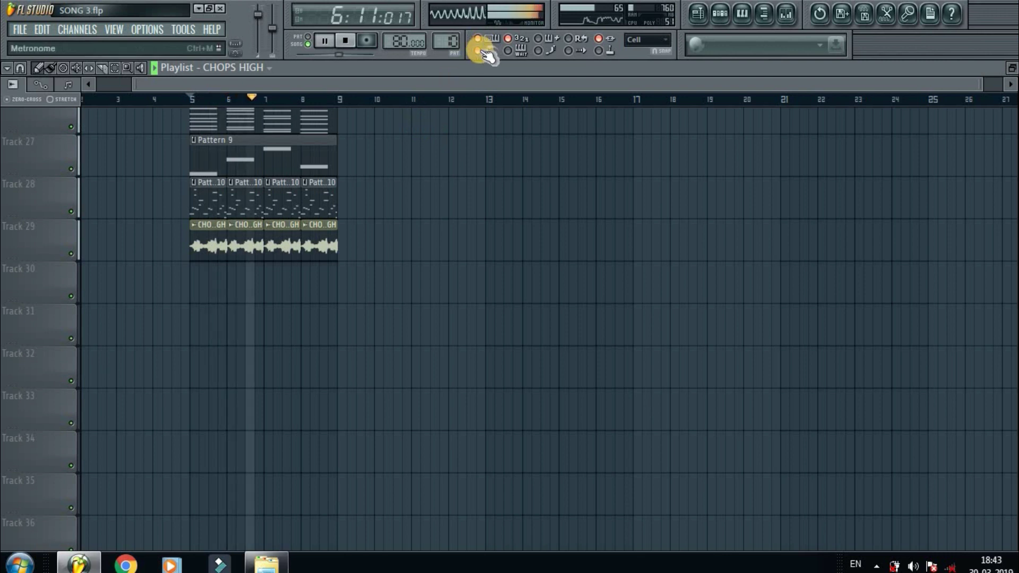
click(787, 16)
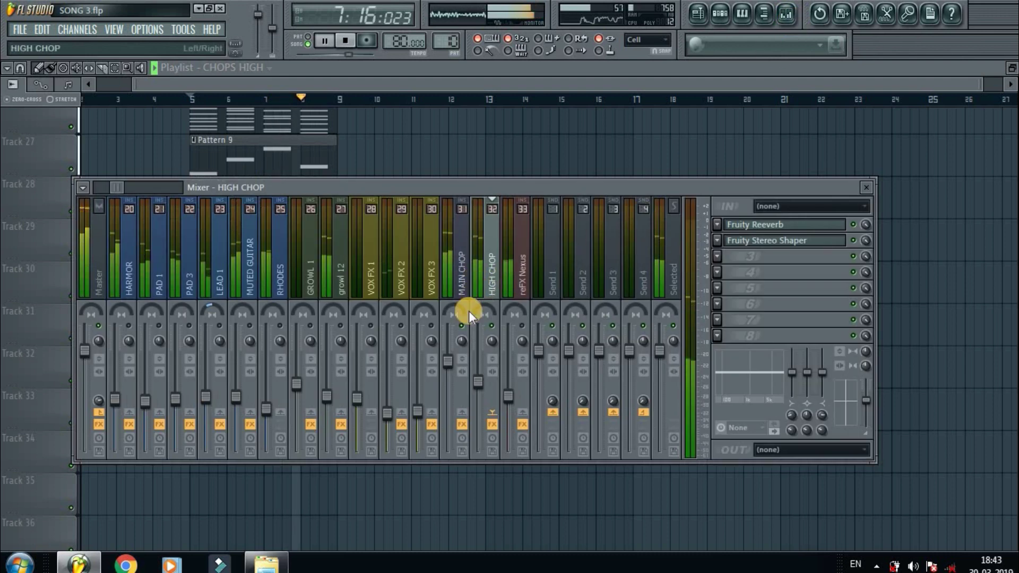
key(space)
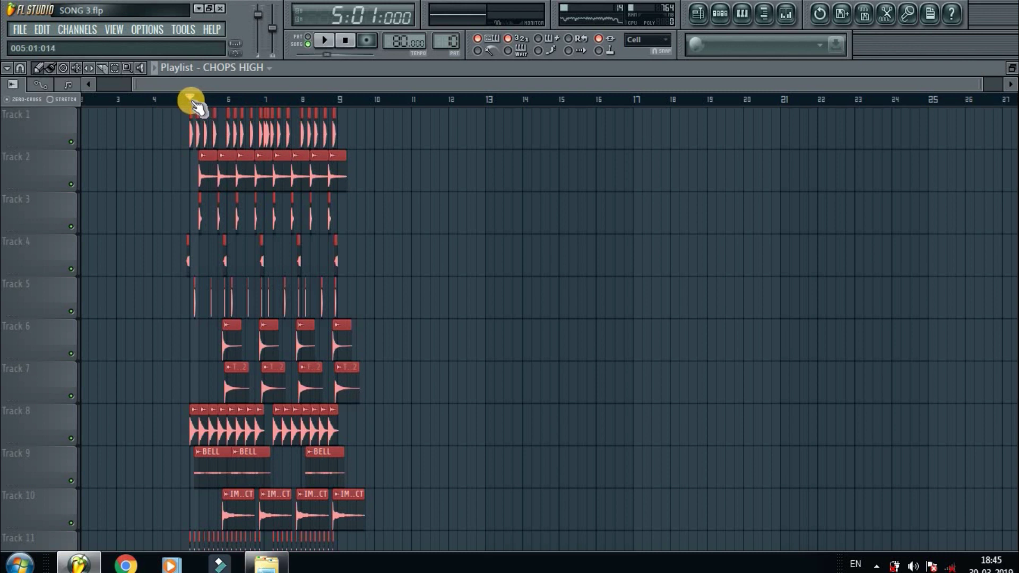
Step: Select bars 5 to 9 of the playlist as the loop range and play from just before bar 5 with the mixer shown
drag(191, 101, 330, 120)
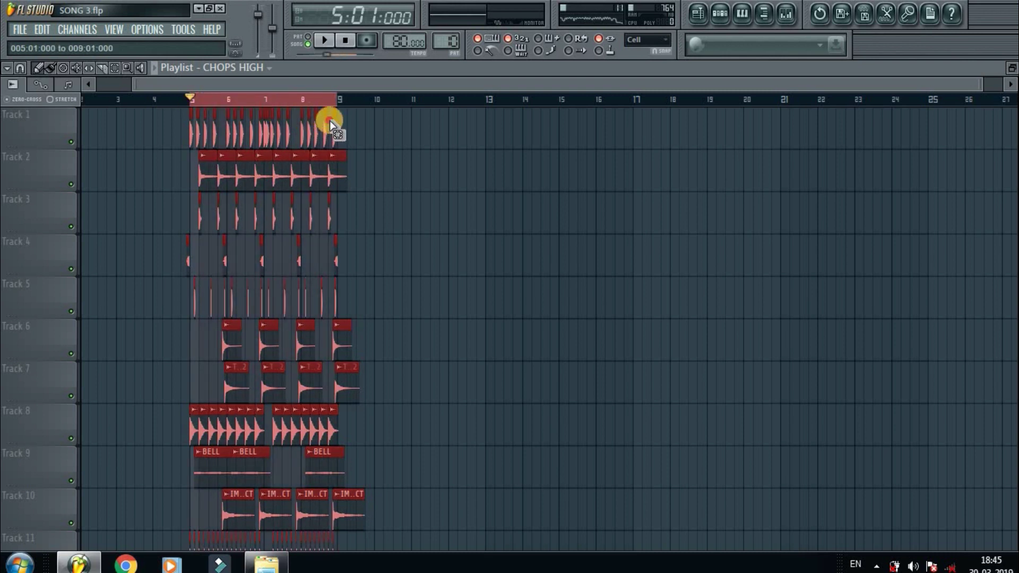
click(175, 102)
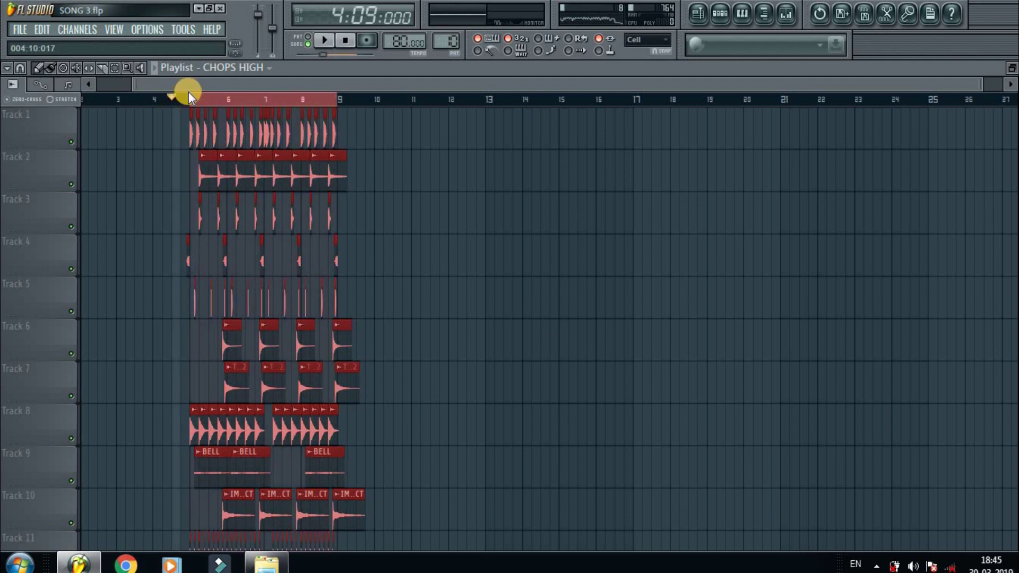
click(785, 13)
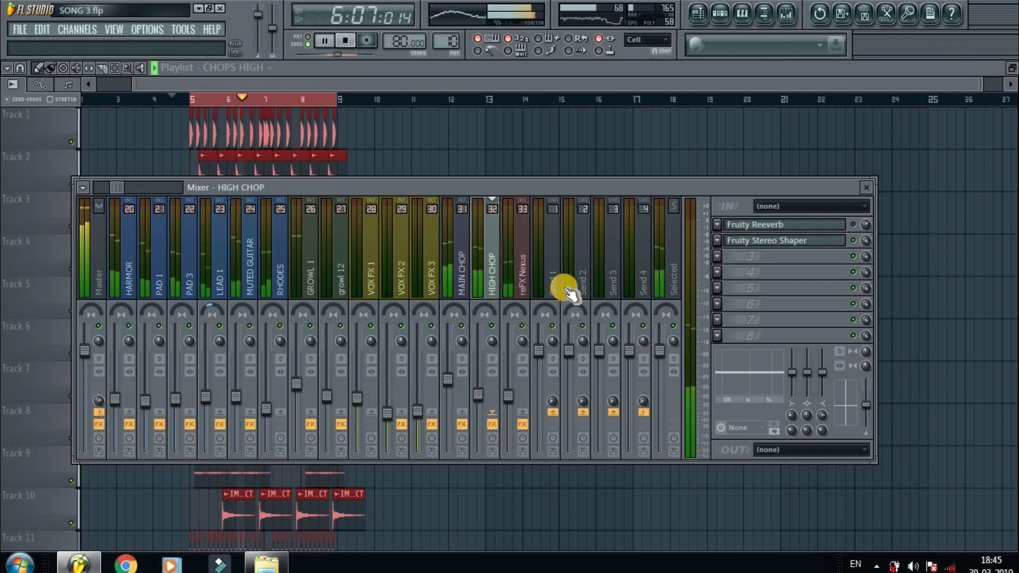
Step: Set the HIGH CHOP mixer track's volume to 60% (-9.9 dB) during looped playback, and hide the mixer
click(477, 393)
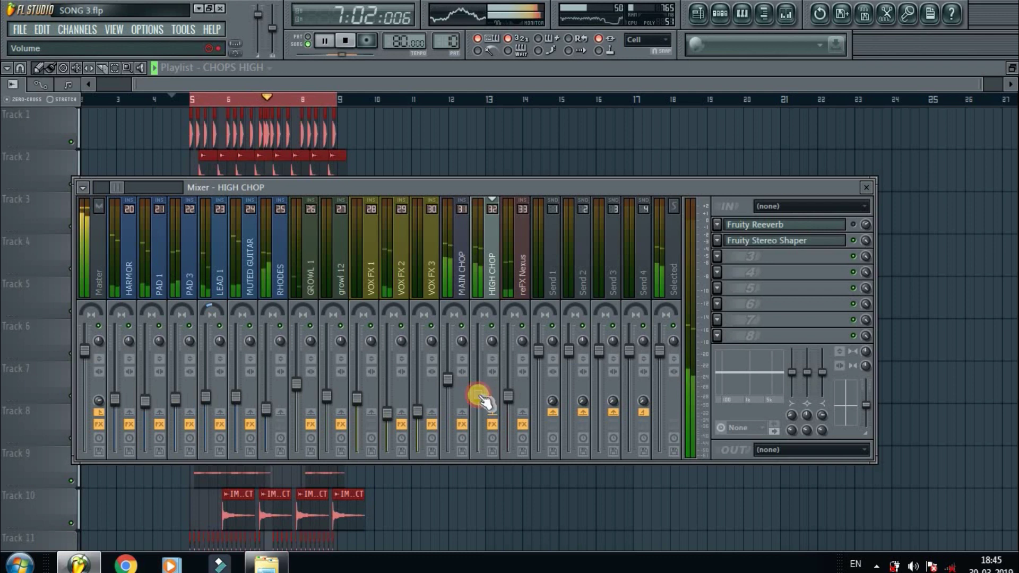
drag(478, 394, 481, 393)
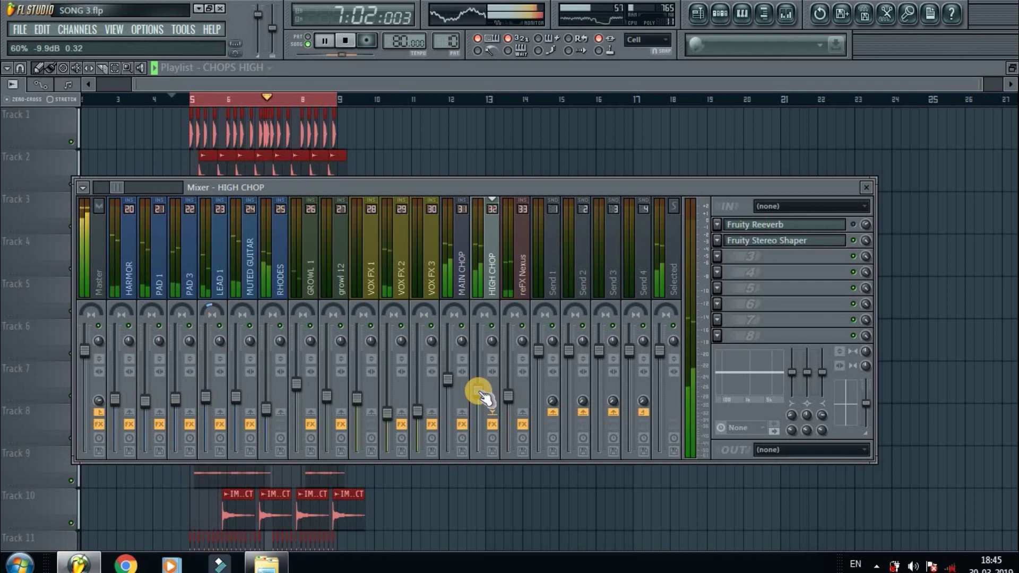
key(F9)
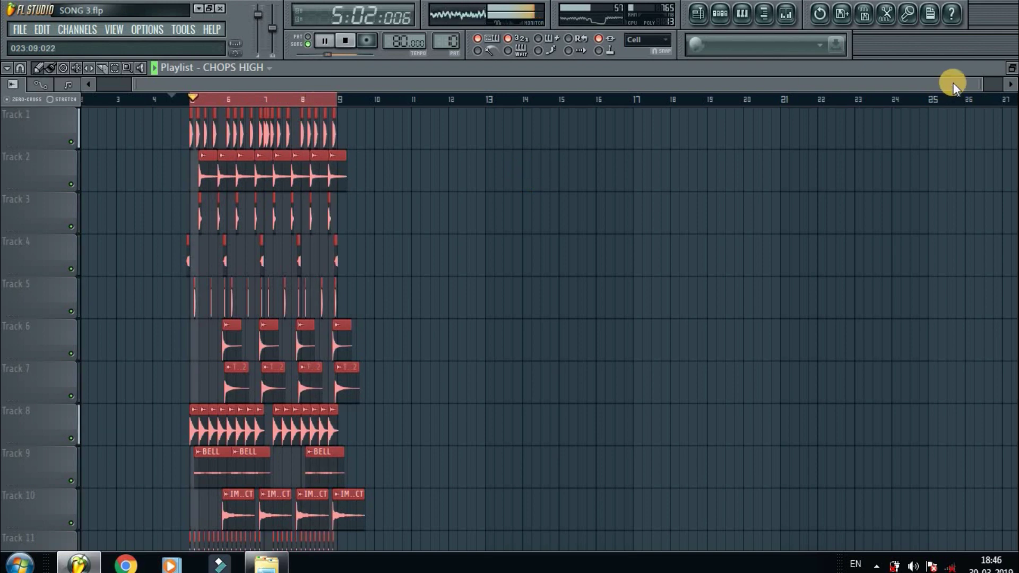
Step: Look over the whole arrangement in the playlist, from the drum tracks to the CHOPS HIGH clips, during looped playback
scroll(54, 144, down, 5)
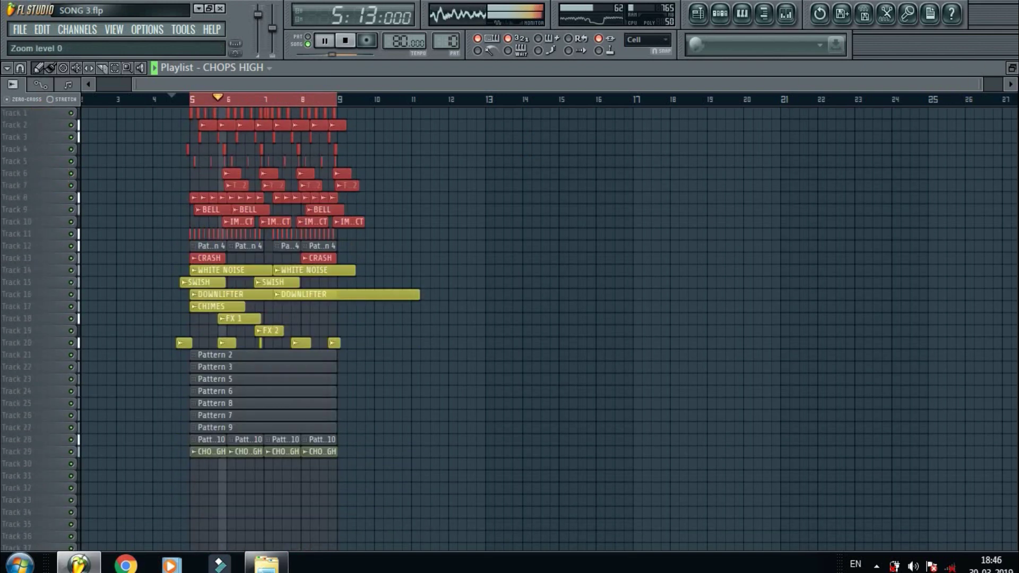
scroll(549, 329, down, 5)
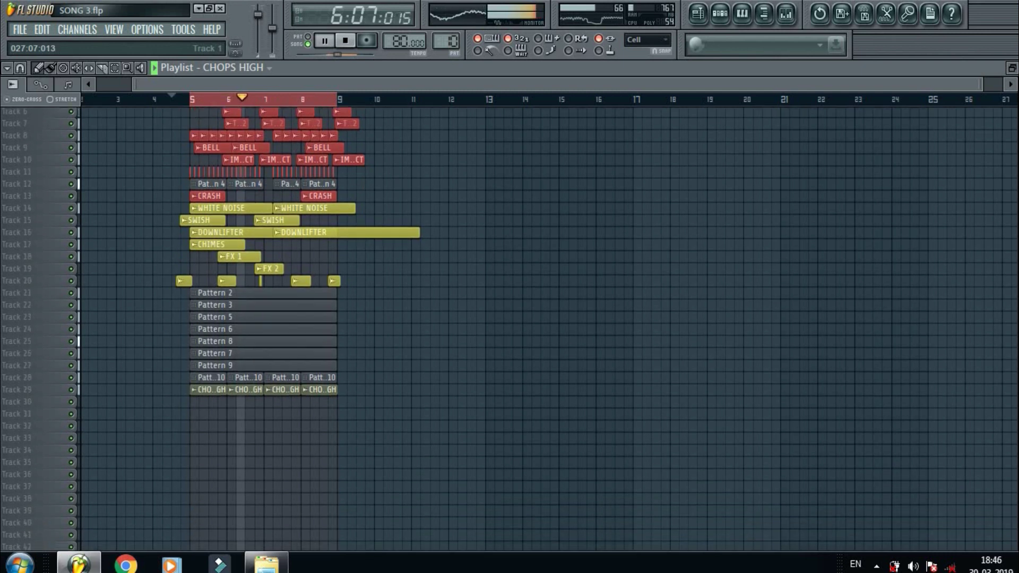
scroll(549, 328, up, 5)
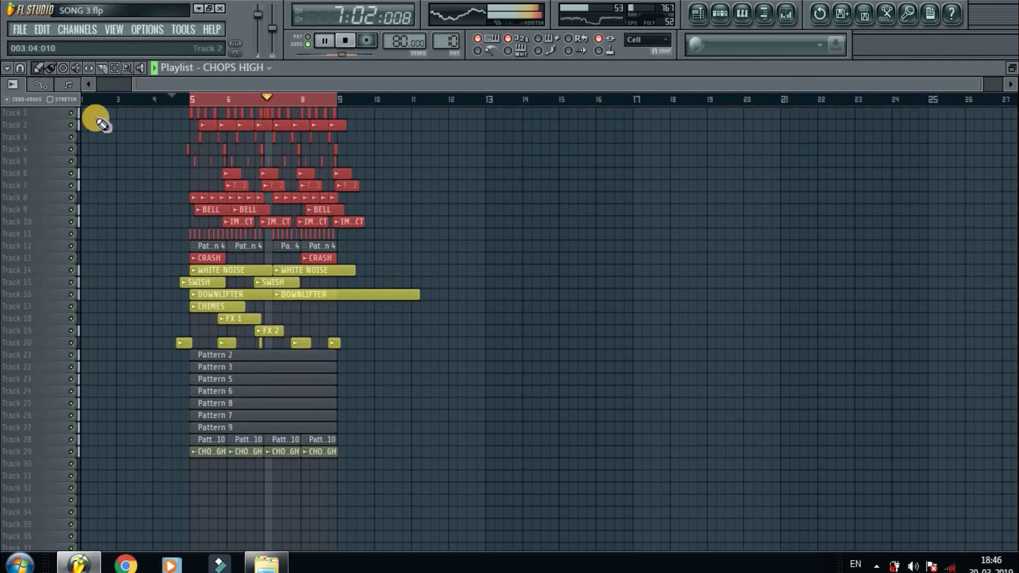